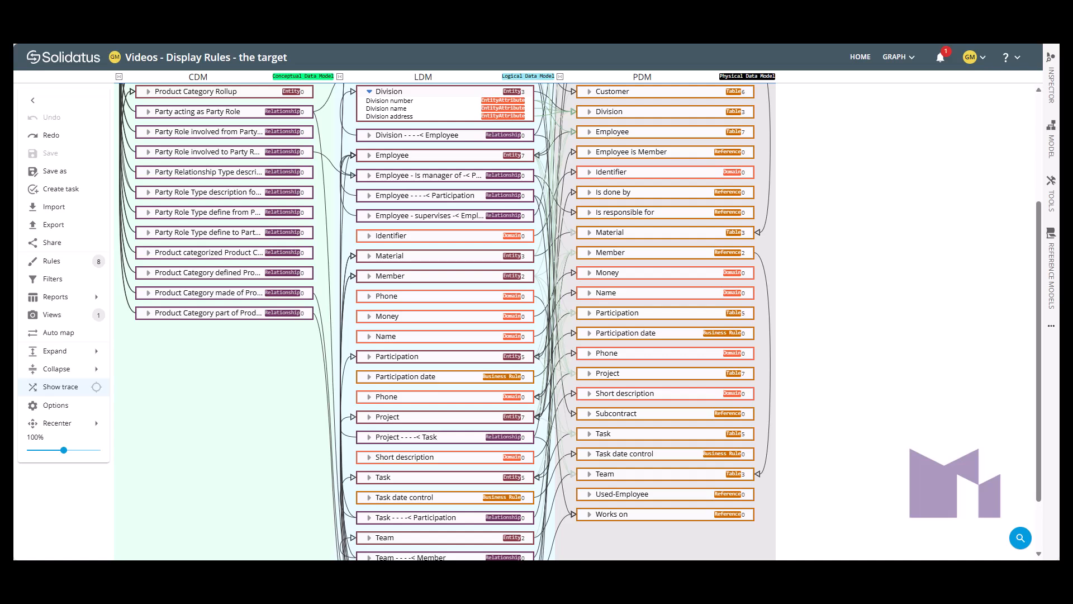
Show the LDM layer in the Inspector and detach Properties and Relationships as an enlarged floating window over the CDM layer.
left_click(1052, 89)
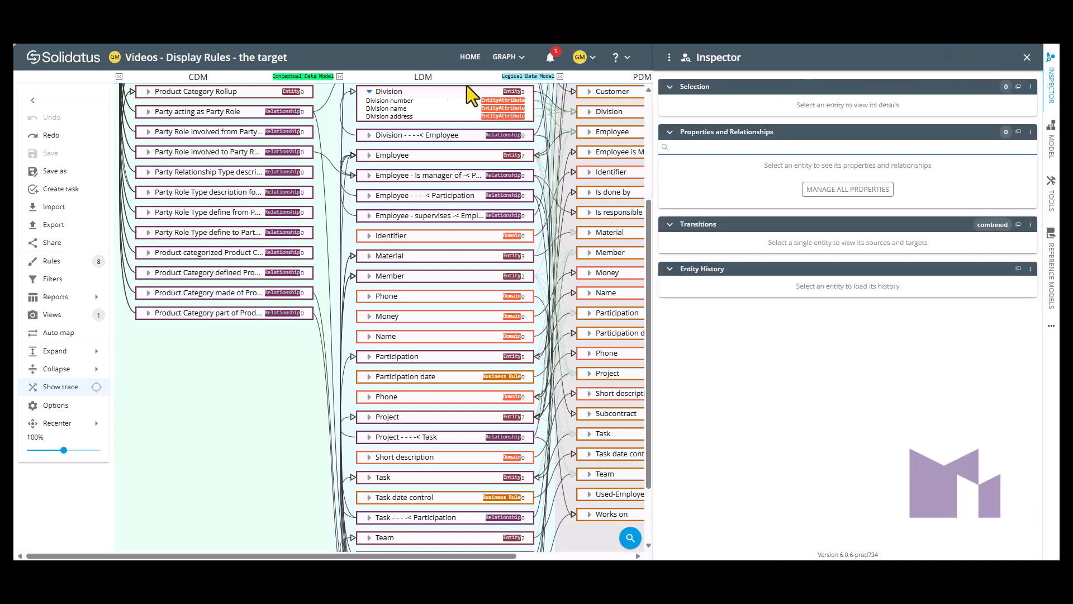
left_click(413, 79)
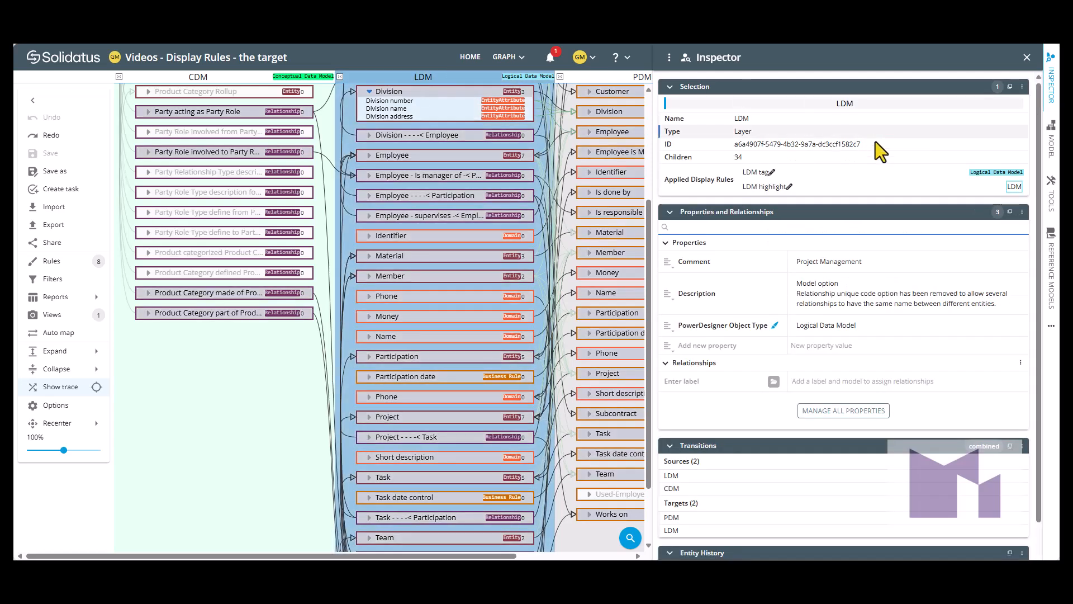
left_click(1010, 212)
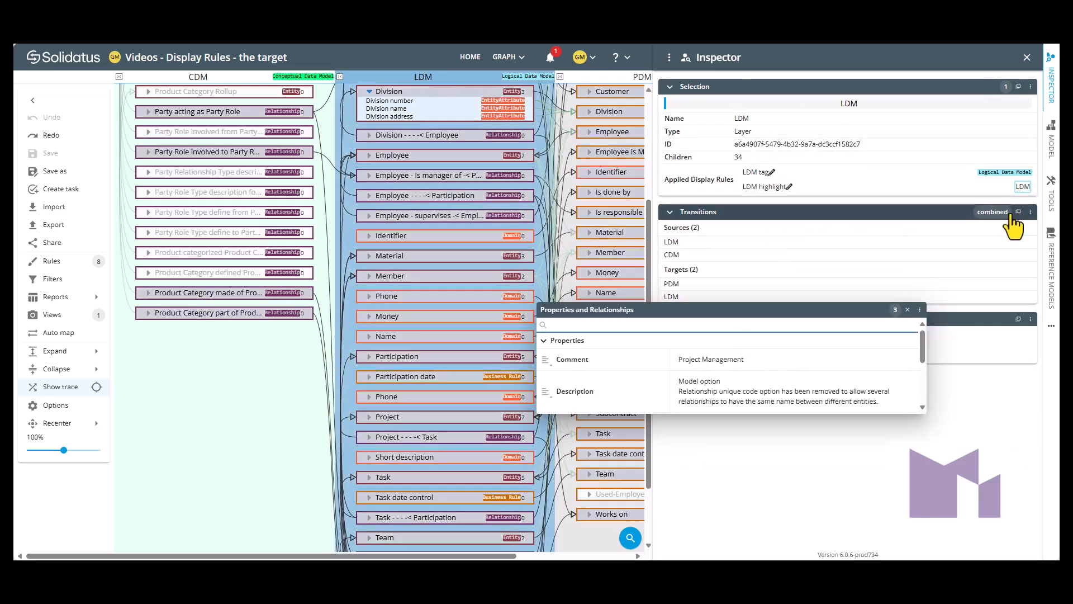
left_click_drag(771, 311, 327, 230)
left_click_drag(240, 331, 222, 465)
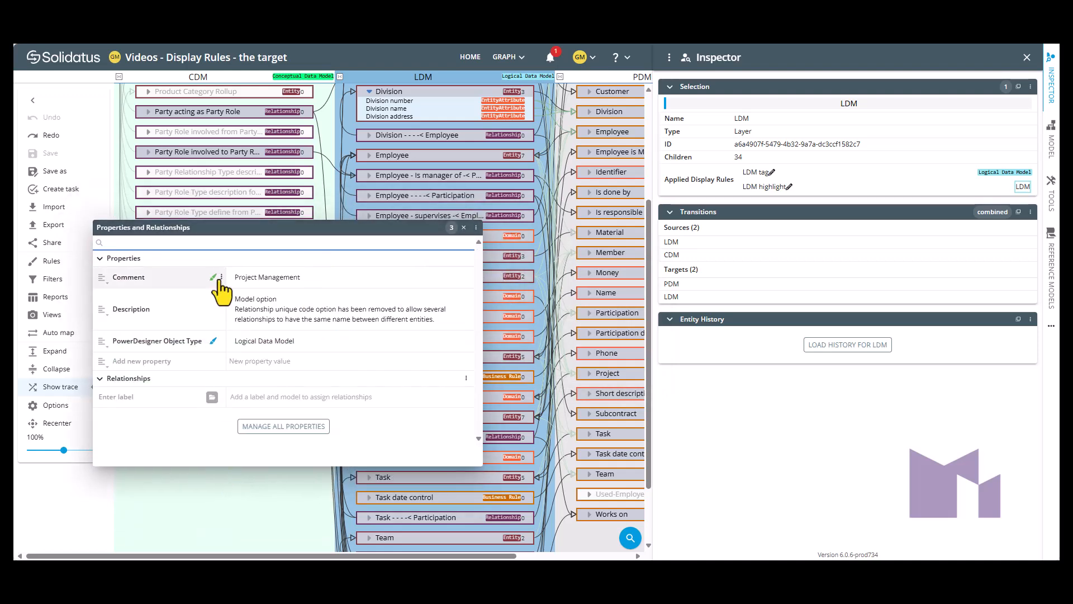
left_click_drag(229, 235, 229, 284)
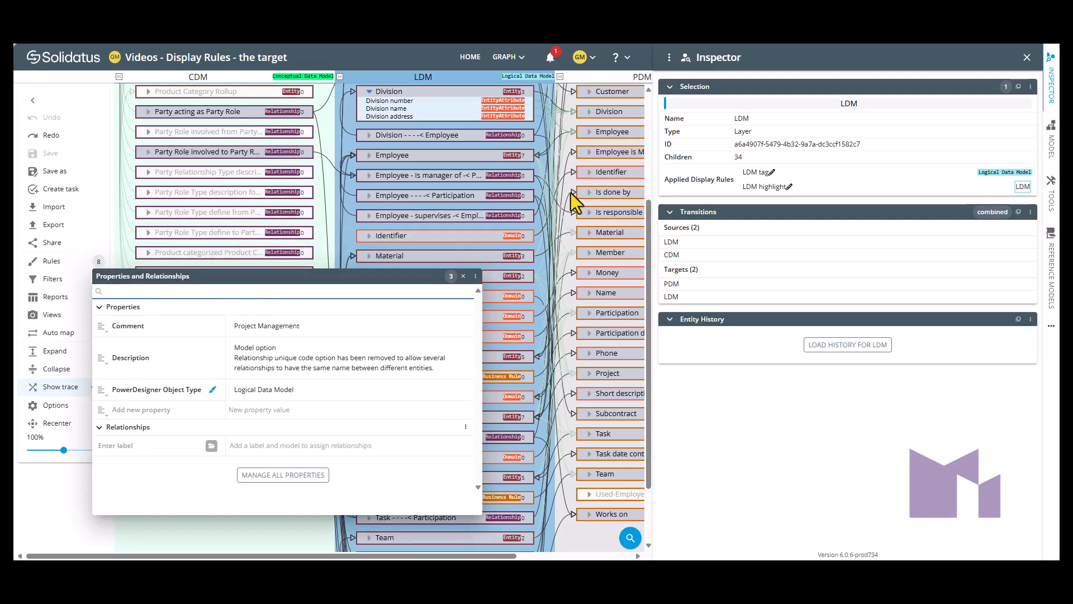
Detach the Inspector's Selection section as a floating window, close the Inspector, and place the window over the PDM layer.
left_click(1018, 87)
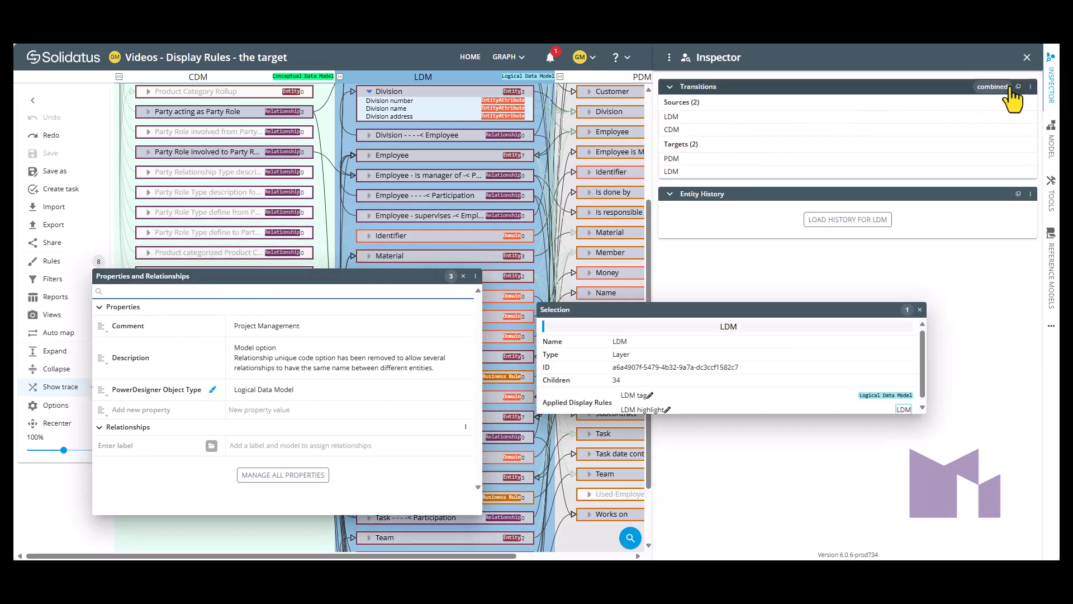
left_click_drag(763, 308, 314, 151)
left_click_drag(549, 367, 552, 407)
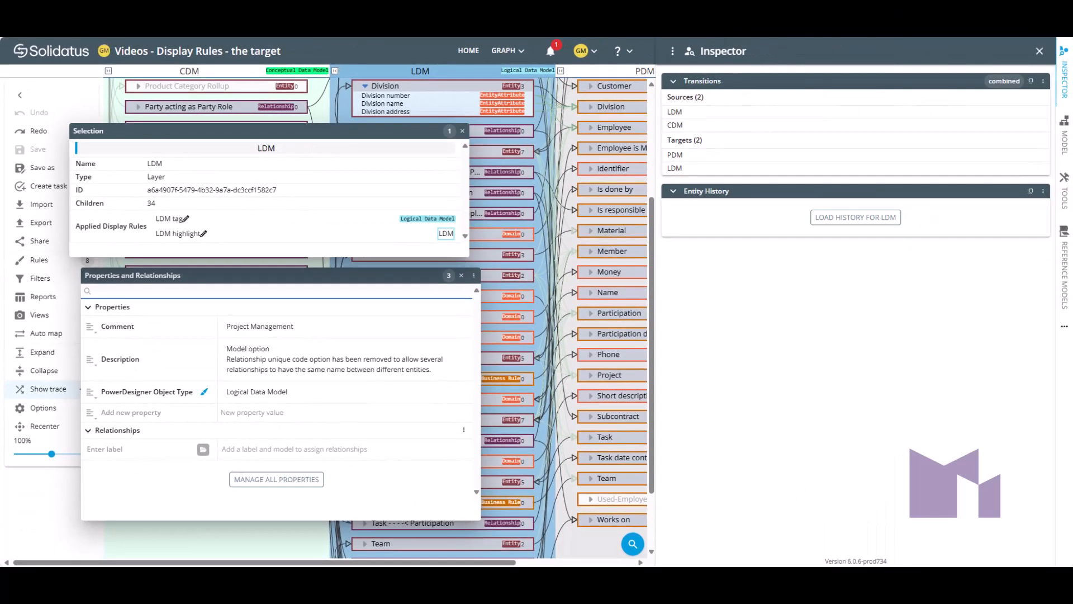
left_click(1040, 51)
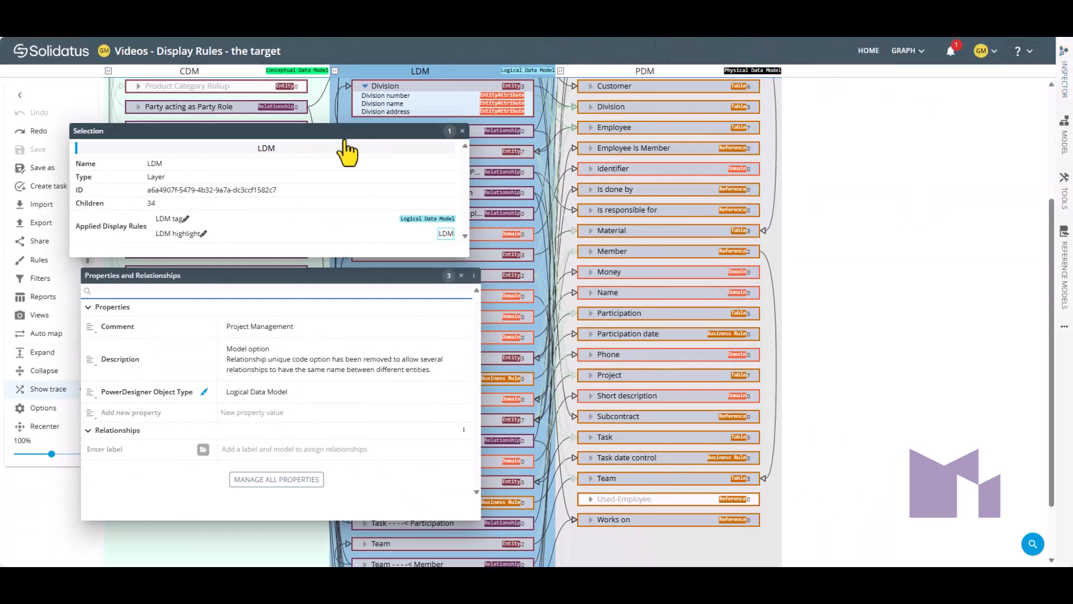
left_click_drag(340, 147, 852, 211)
left_click_drag(377, 277, 378, 290)
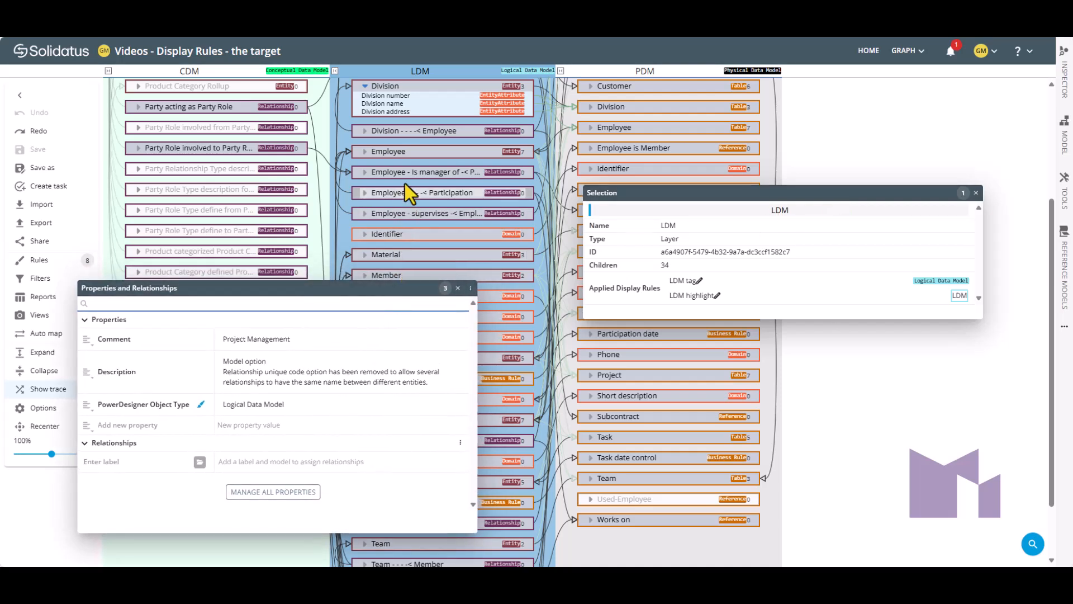
Inspect the properties of the LDM Division entity and its Division number attribute.
left_click(420, 88)
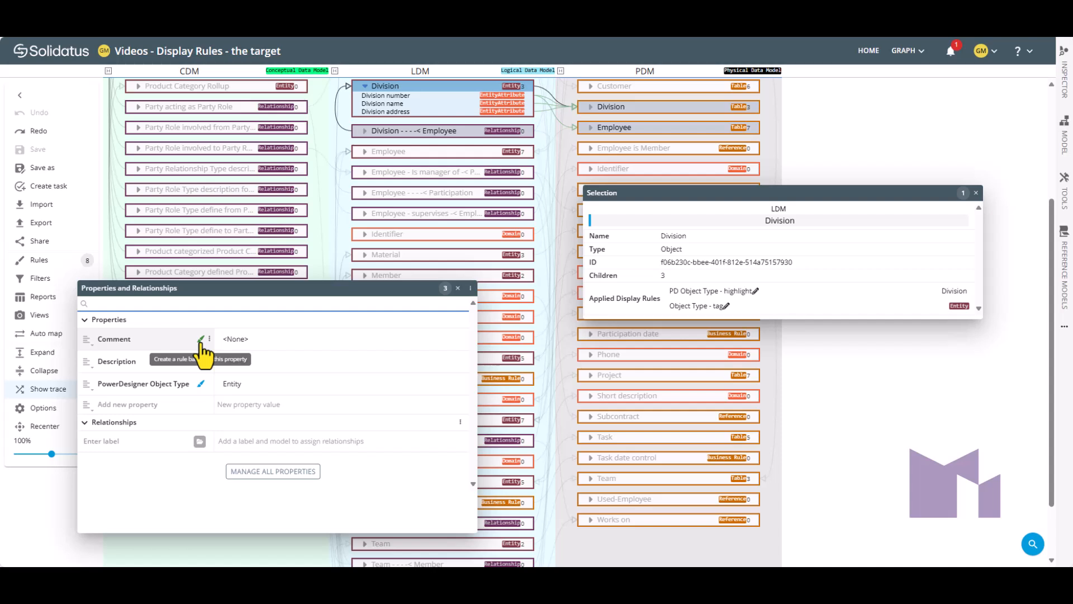
left_click(382, 96)
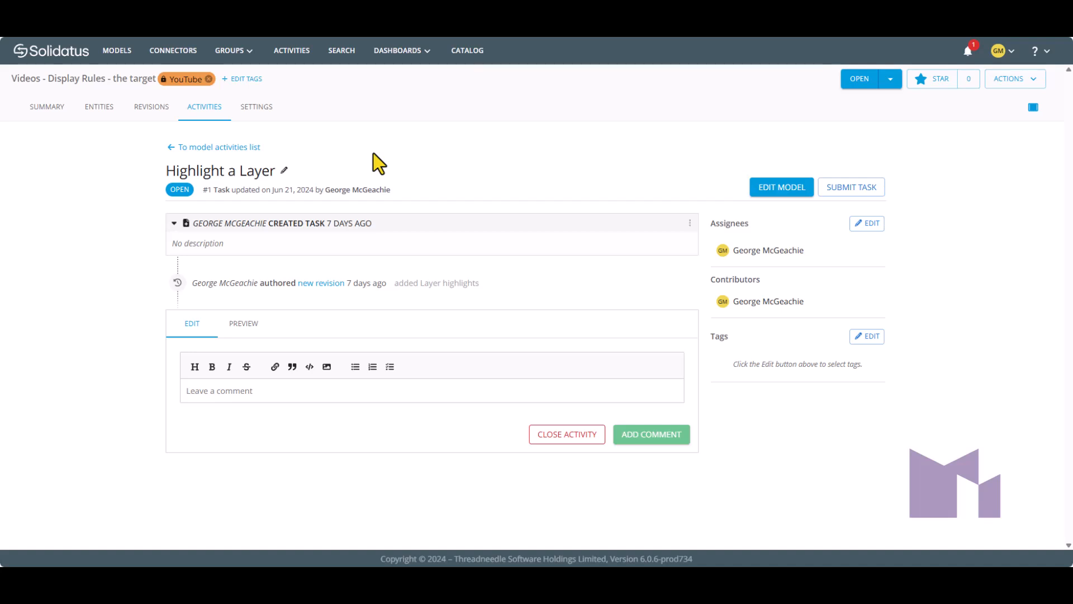
Rename the task "Highlight a Layer" as "Display Rules videos".
left_click(284, 171)
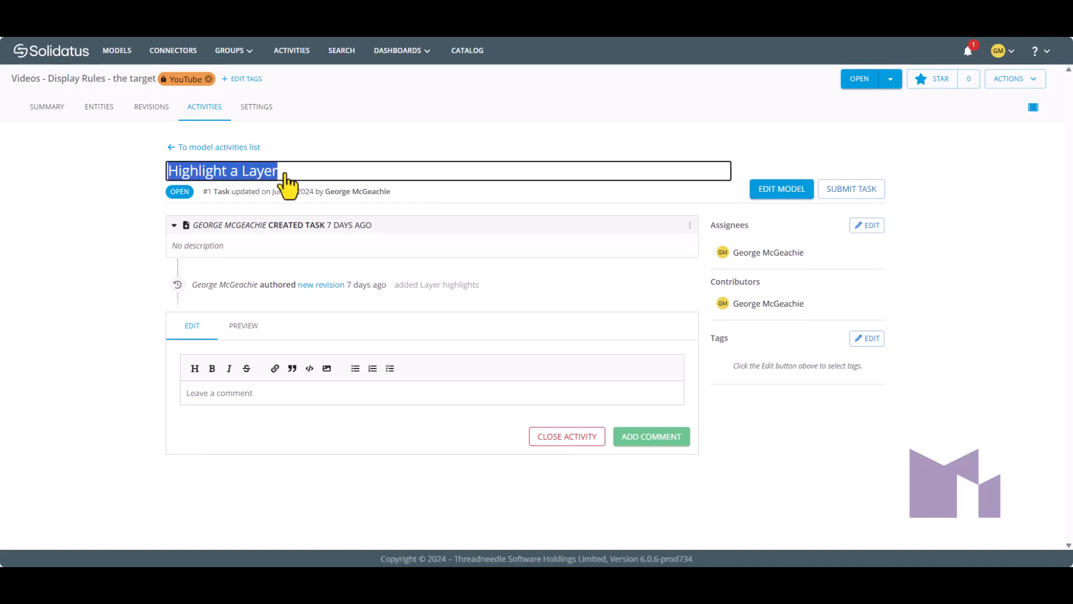
type("Displ")
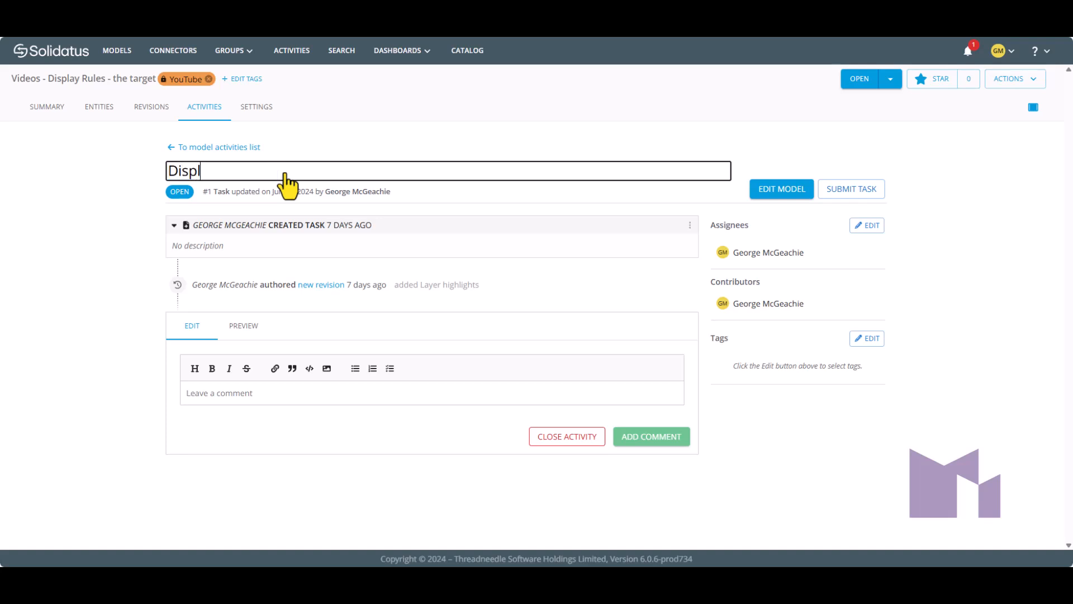
type("ay Rules videos")
key("Return")
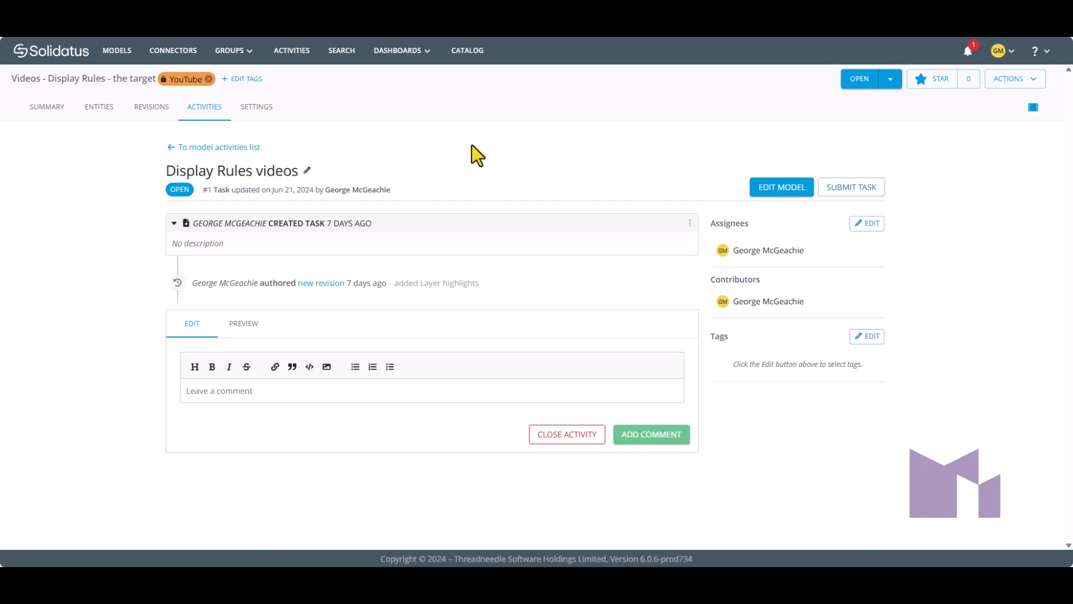
Open the task's model for editing, lower the floating Selection window, and select the LDM layer.
left_click(792, 190)
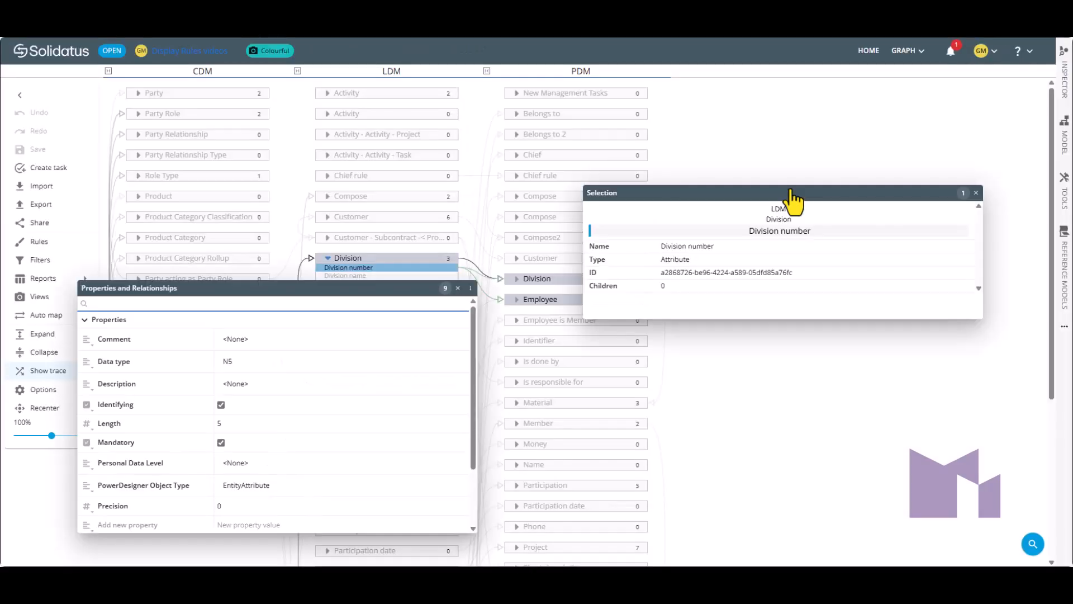
left_click_drag(747, 202, 734, 299)
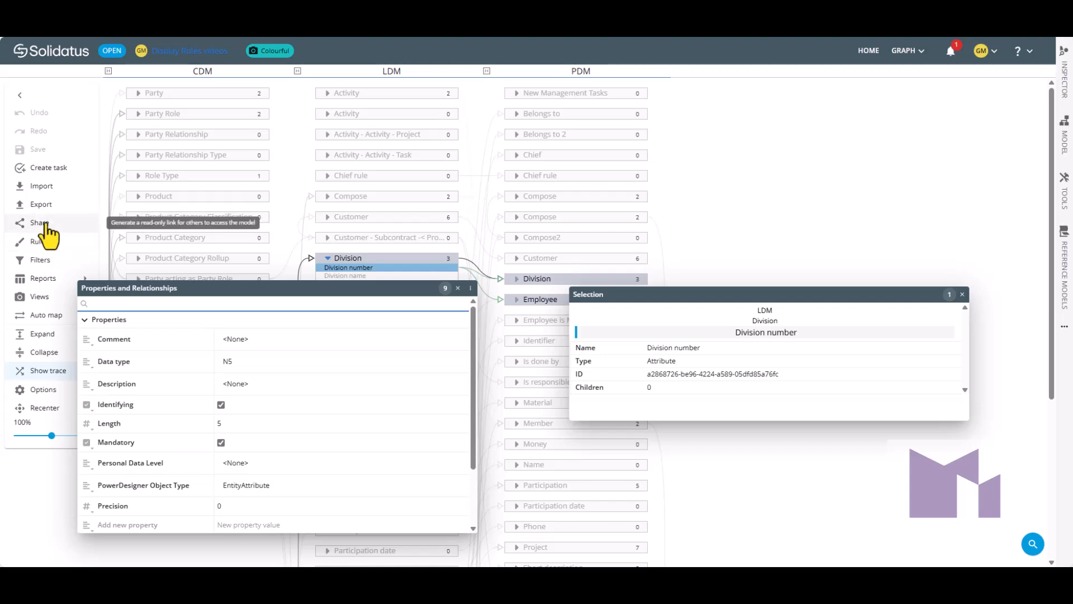
left_click(385, 73)
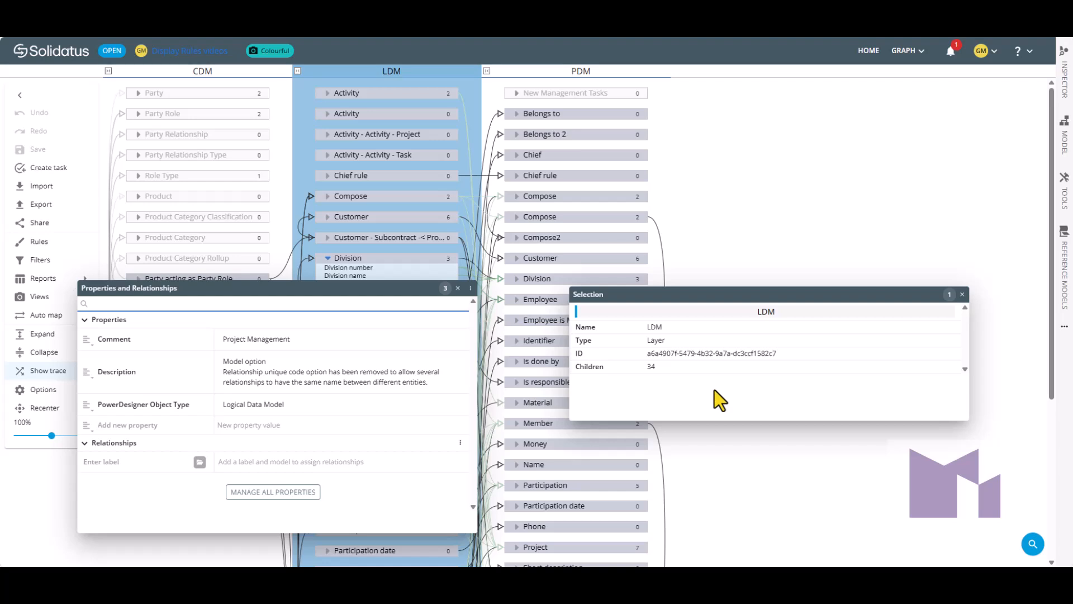
Apply the CDM highlight, LDM Highlight and PDM highlight display rules, and check the rules applied to the LDM layer.
left_click(44, 250)
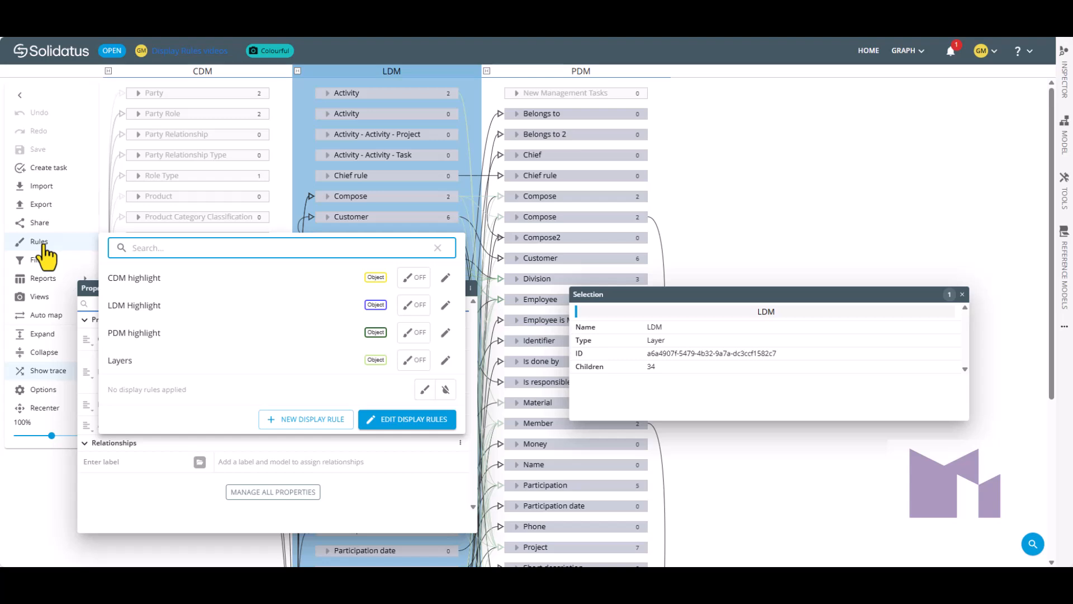
left_click(414, 278)
left_click(414, 306)
left_click(414, 334)
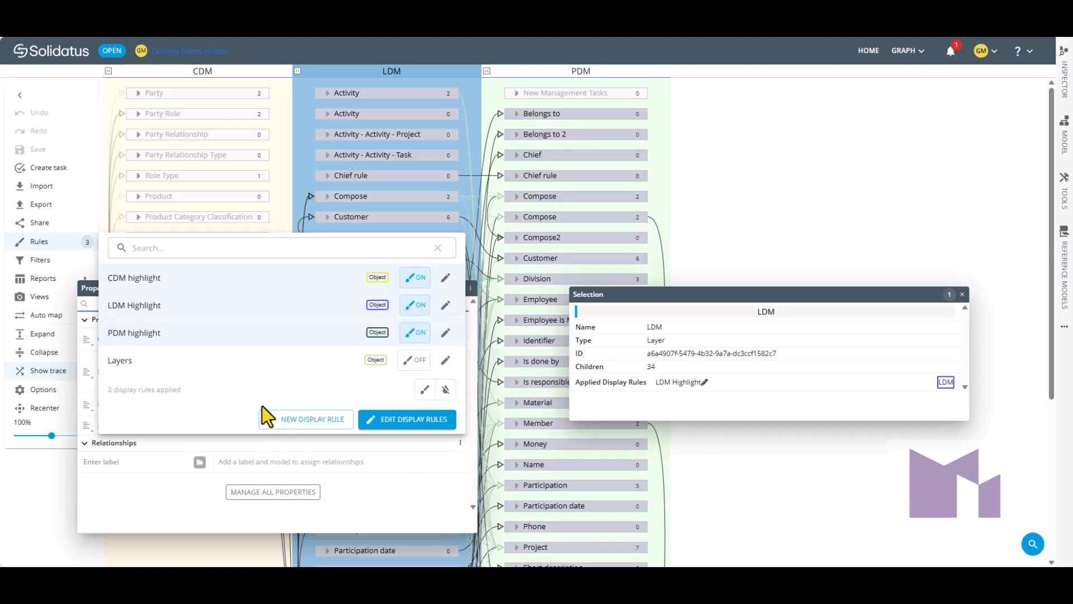
left_click(830, 478)
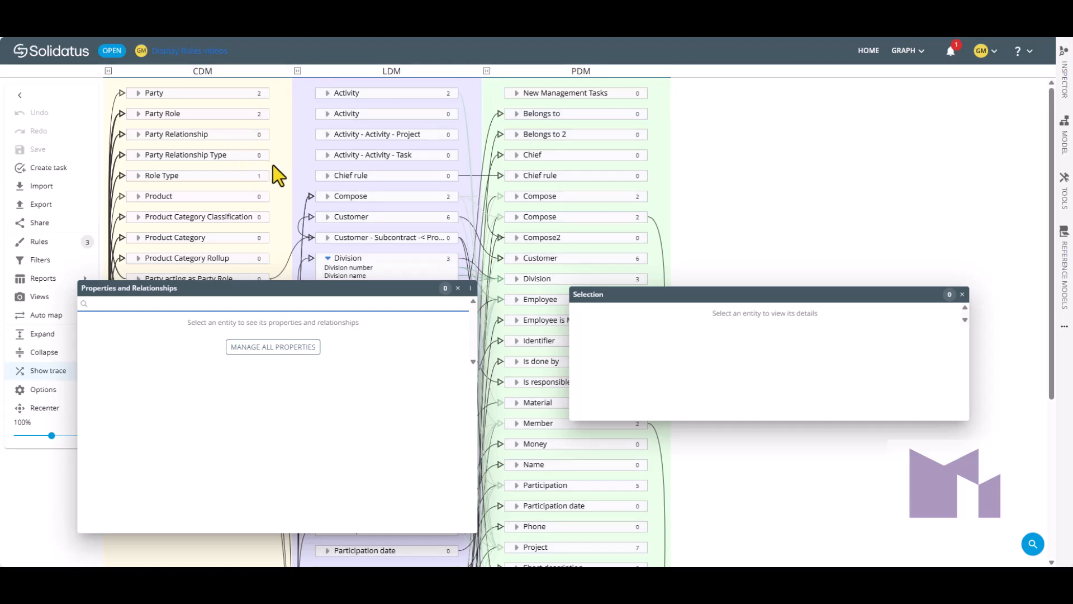
left_click(393, 71)
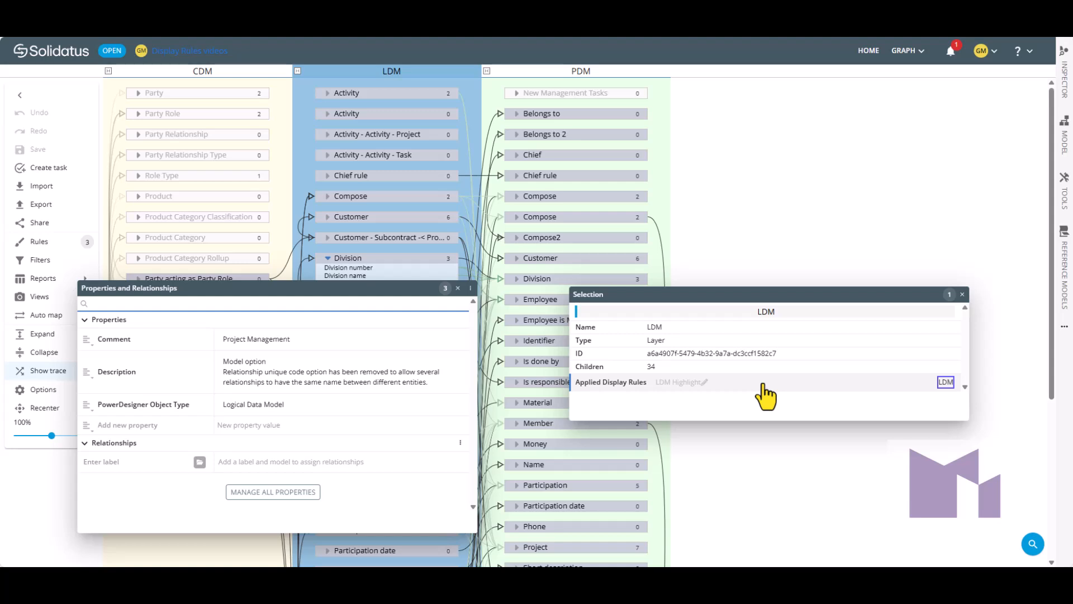
left_click(753, 224)
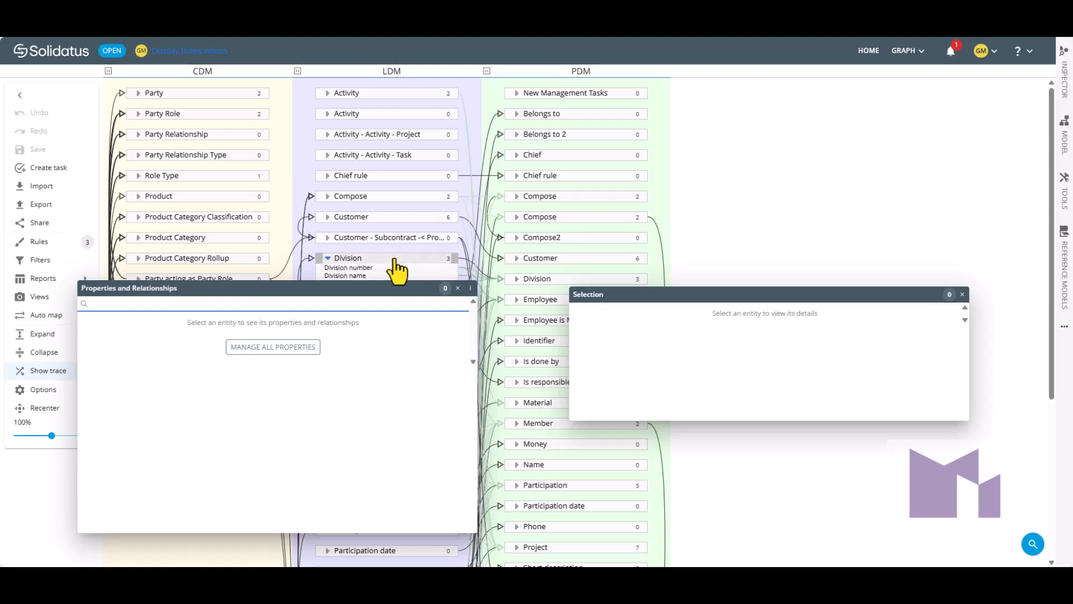
Start a display rule based on the Identifying property of the LDM Division number attribute.
scroll(391, 235, "down", 1)
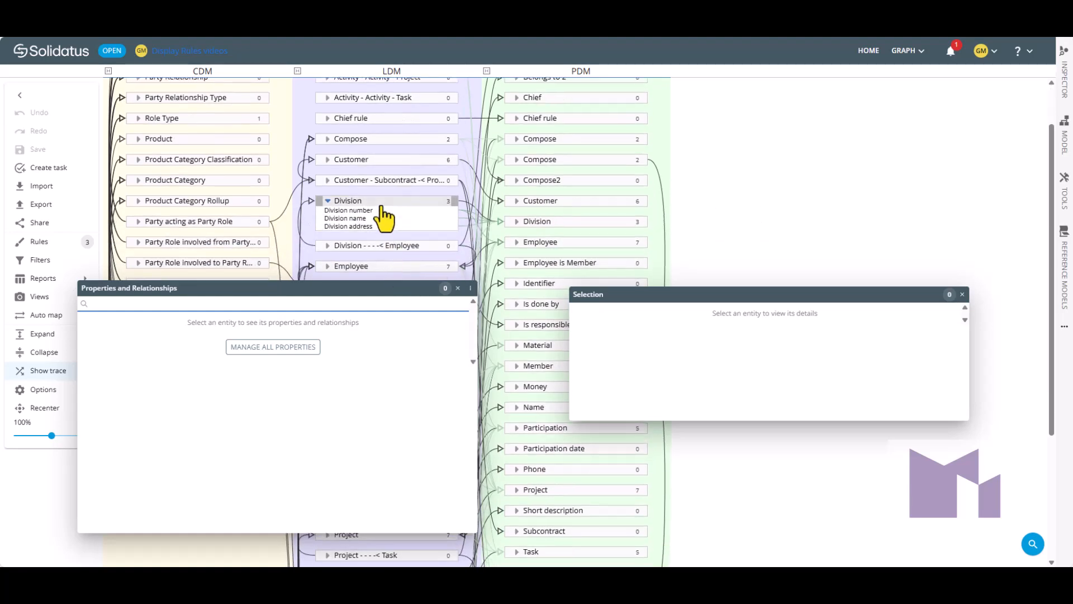
left_click(383, 210)
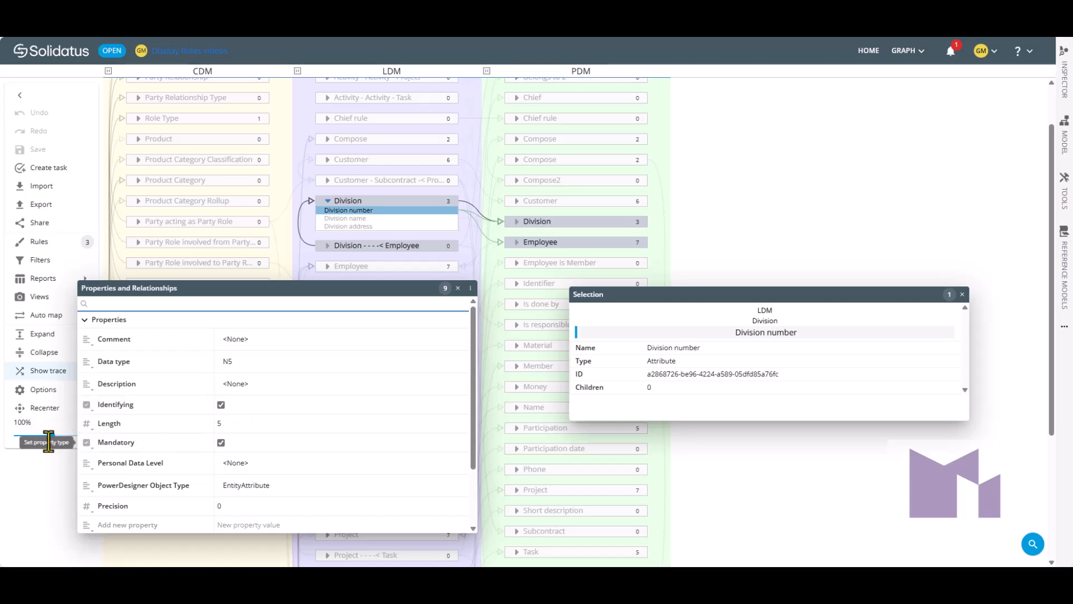
left_click_drag(51, 435, 55, 436)
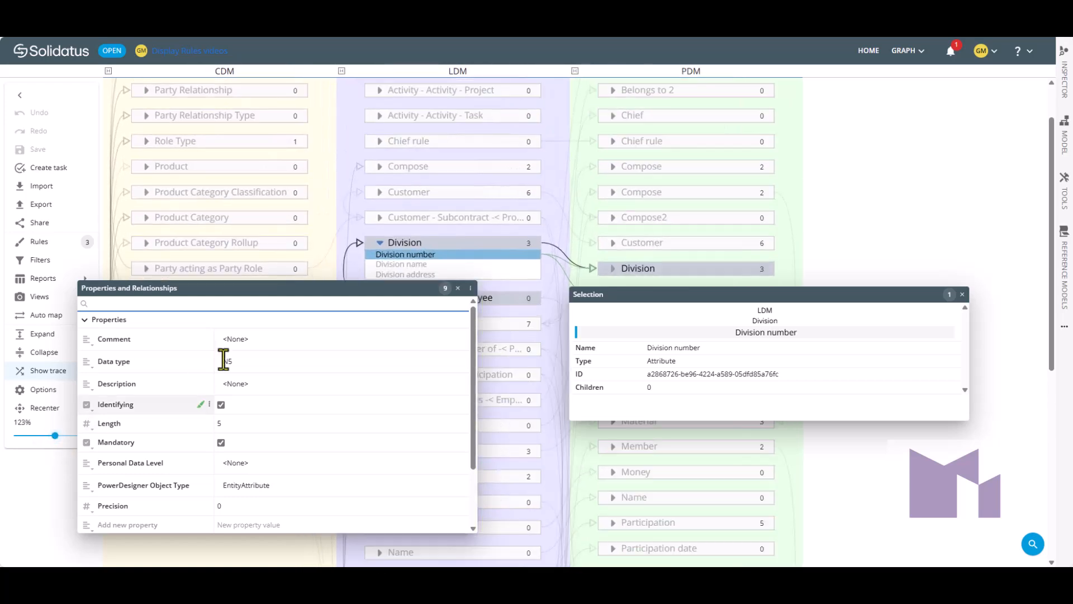
left_click_drag(316, 289, 348, 297)
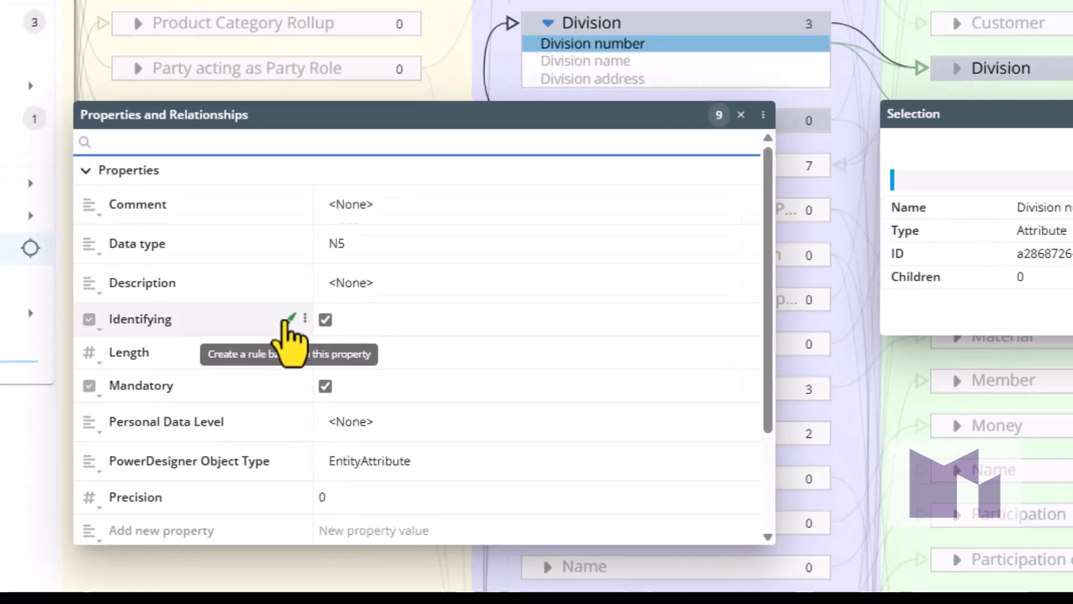
left_click(318, 274)
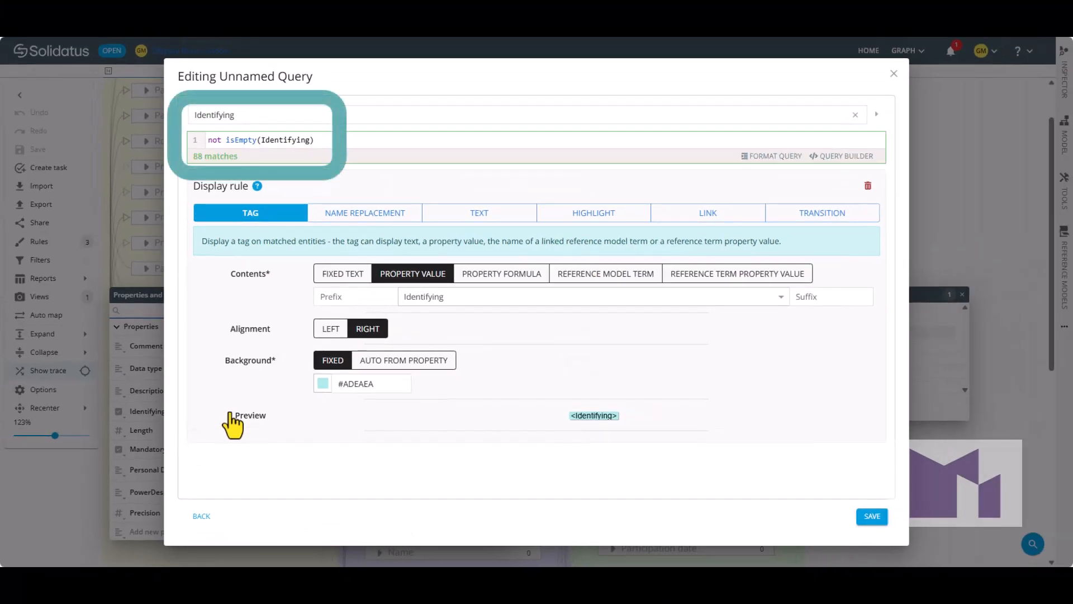
Have the Identifying tag's background generated automatically from the property, then save the display rule and return to the diagram.
left_click(267, 116)
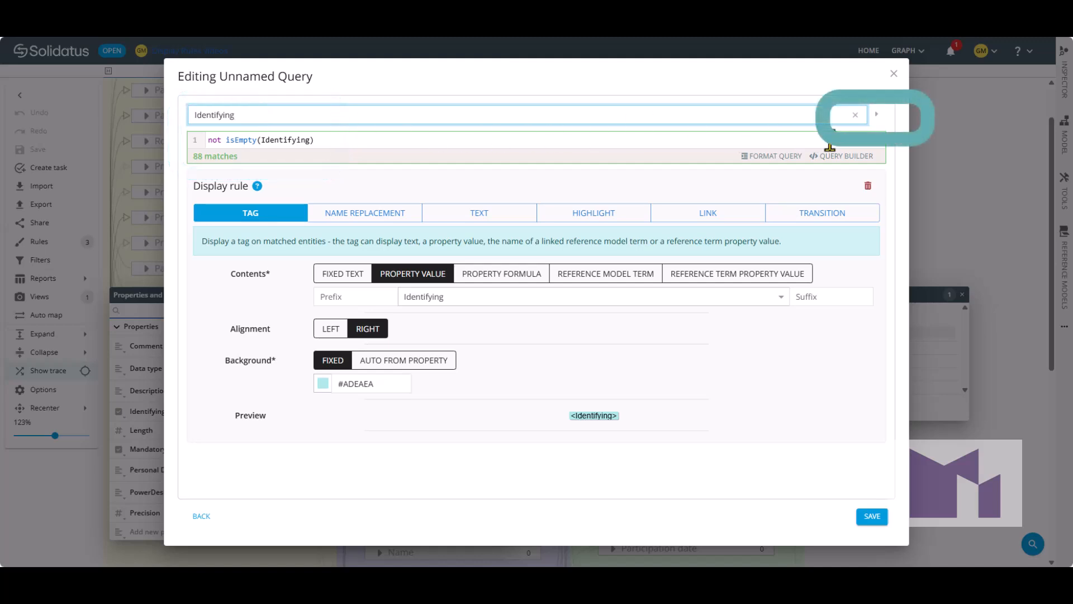
left_click(877, 118)
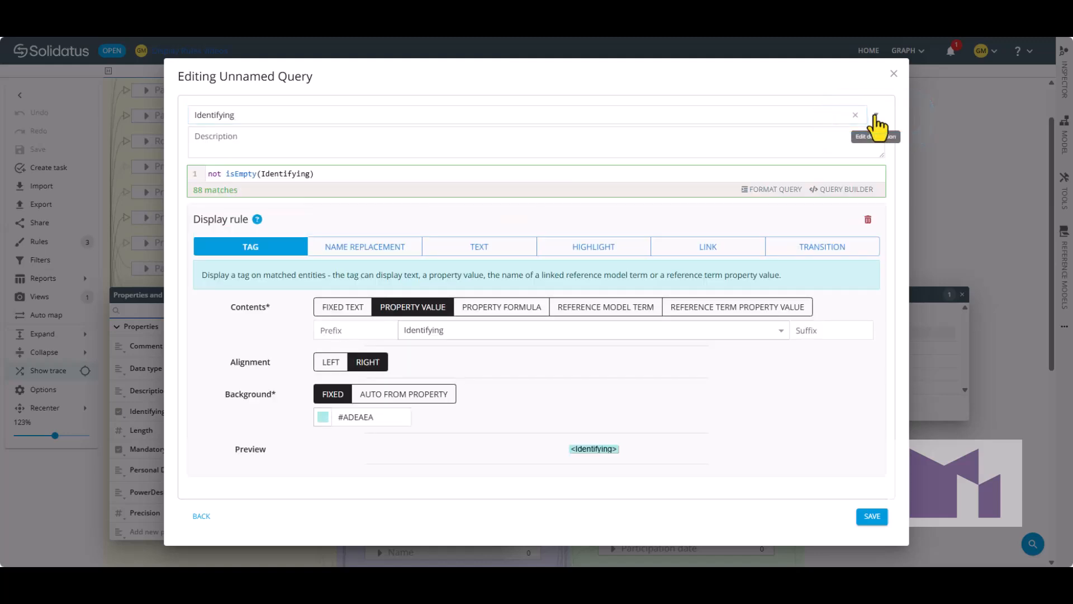
left_click(876, 118)
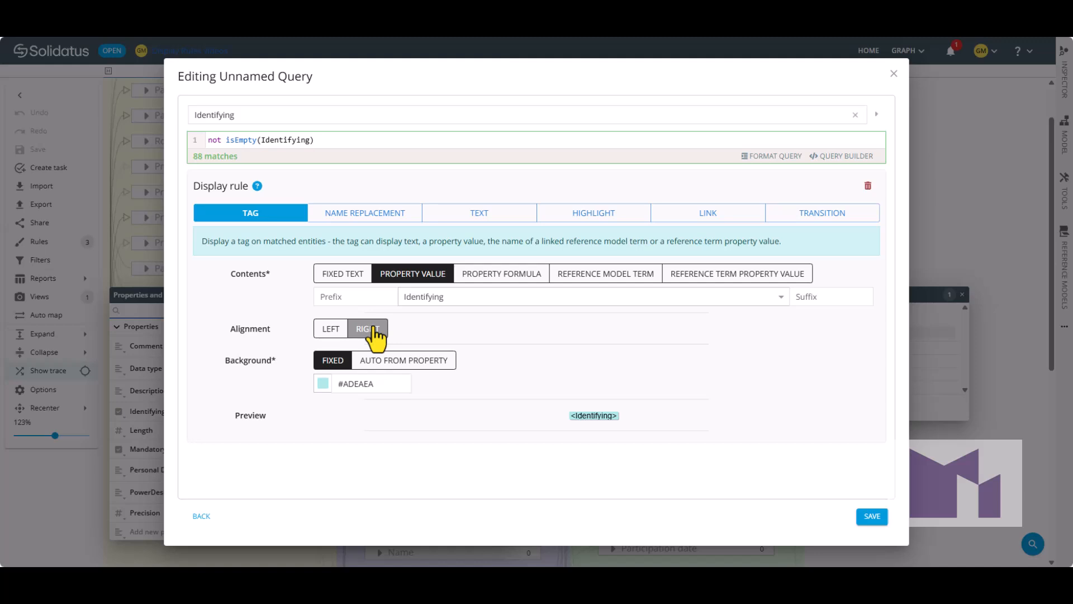
left_click(426, 366)
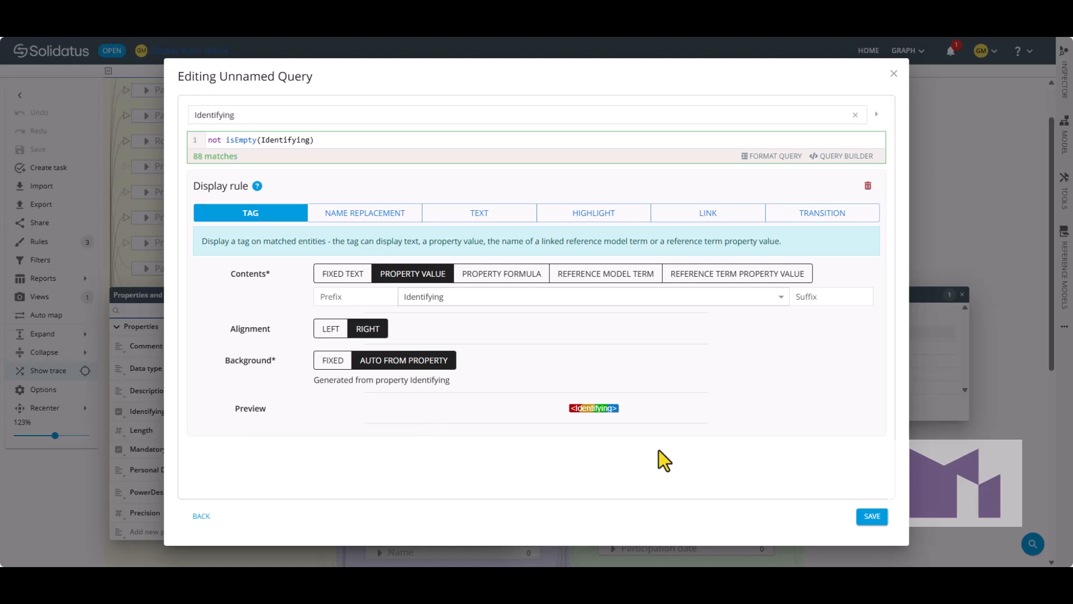
left_click(875, 519)
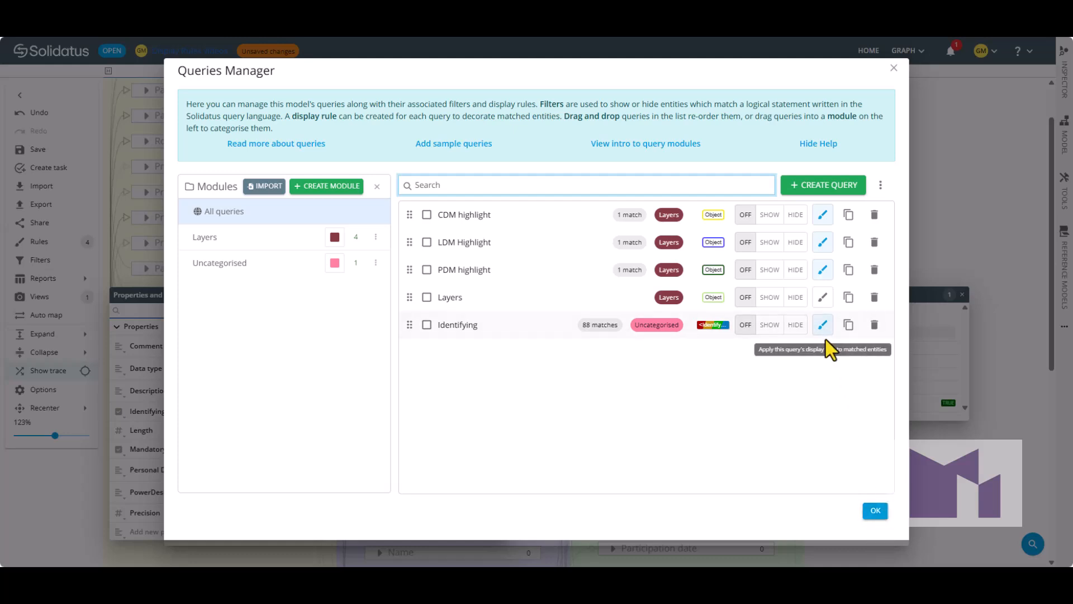
left_click(875, 512)
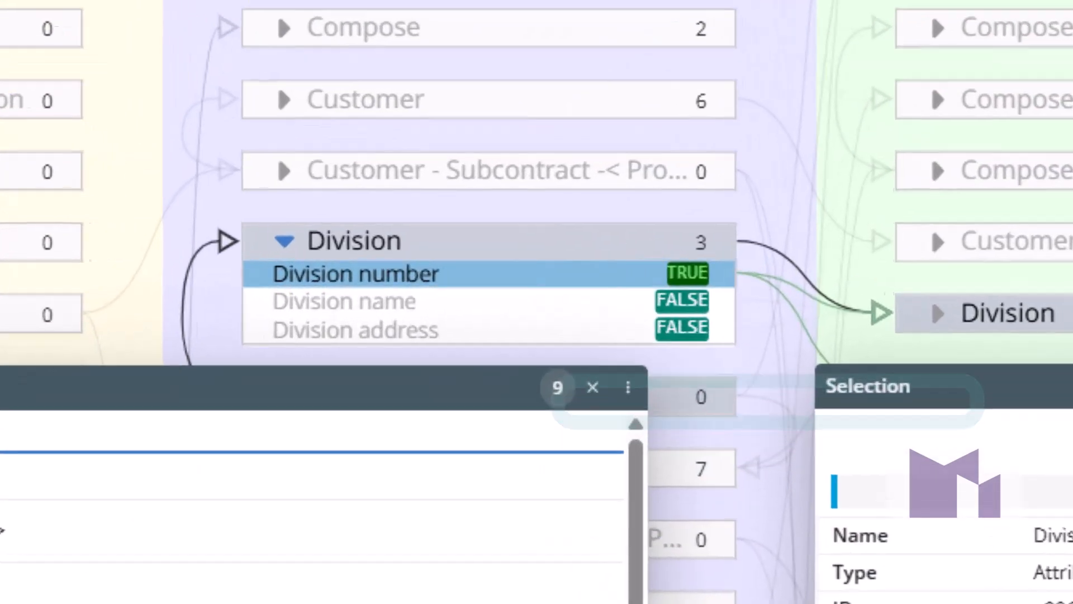
Clear the selection and expand the LDM Compose entity to examine its attributes' Identifying tags.
left_click(945, 223)
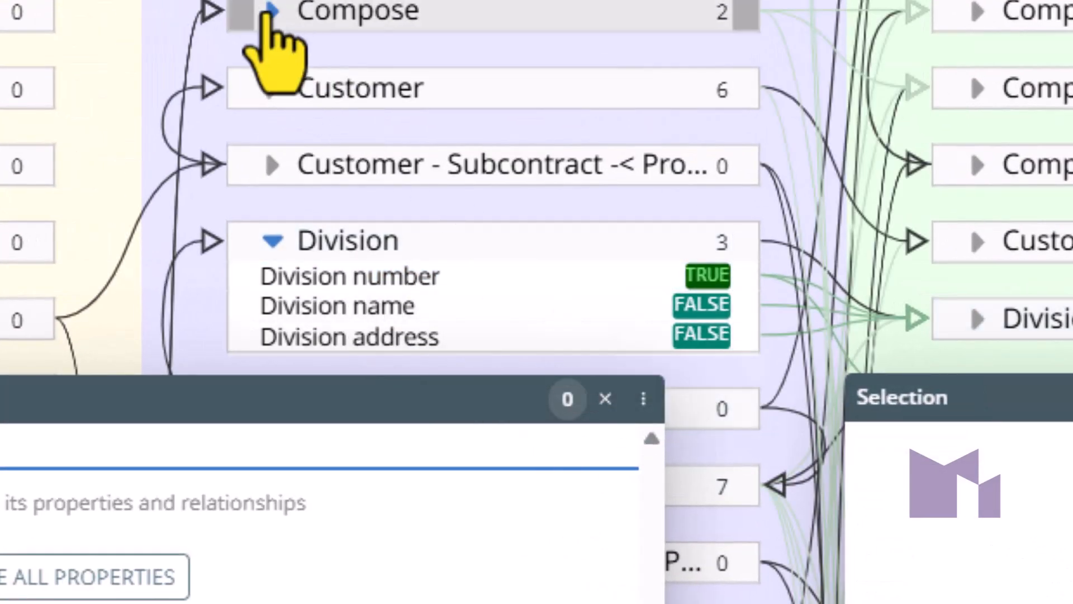
left_click(272, 11)
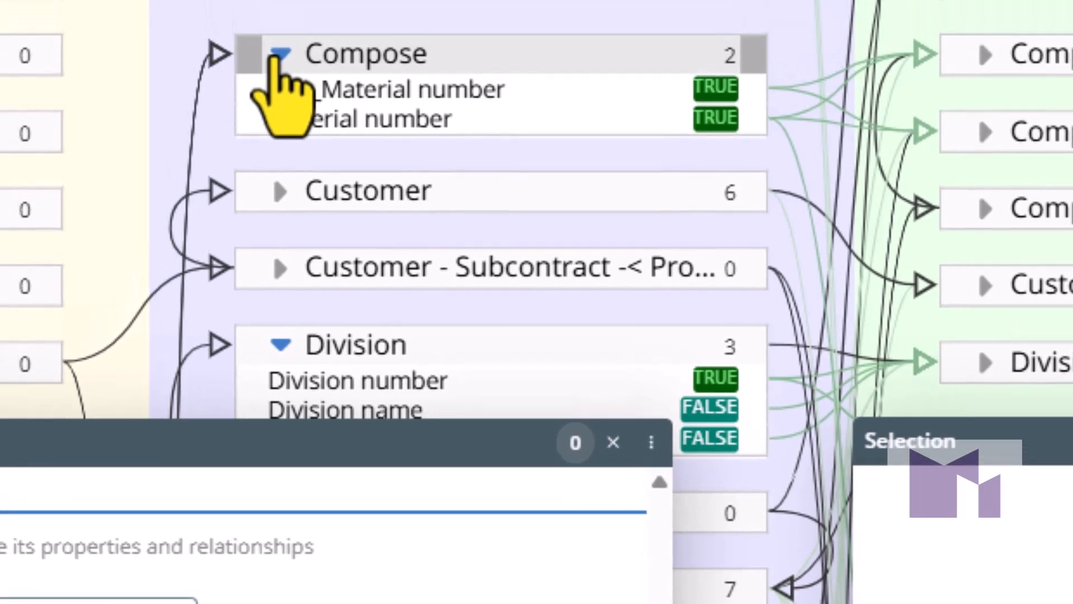
Collapse the LDM Compose entity and select the Division number attribute of the Division entity.
left_click(274, 23)
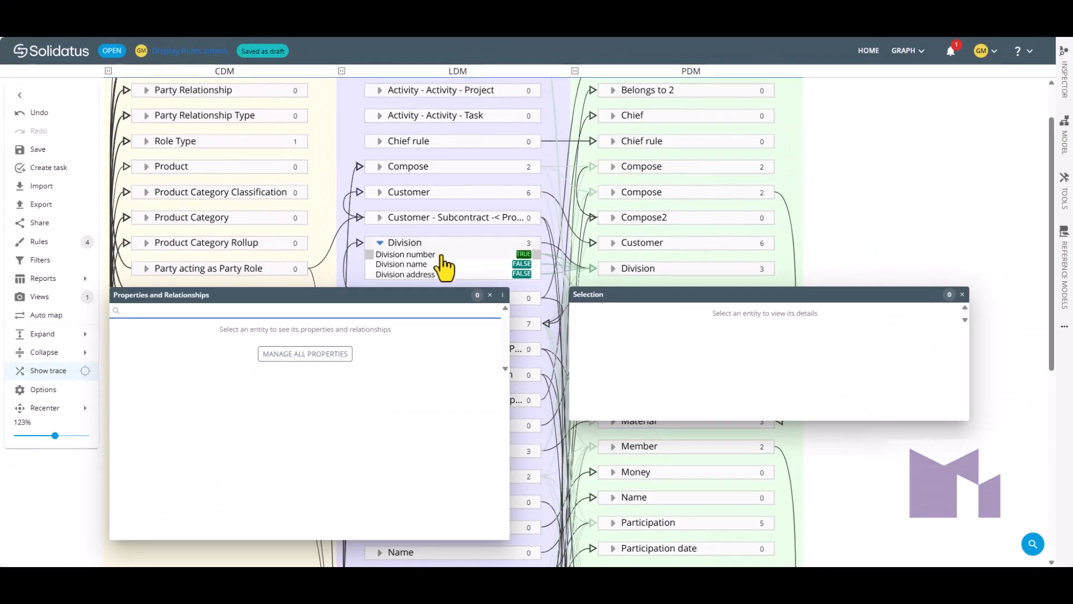
left_click(464, 323)
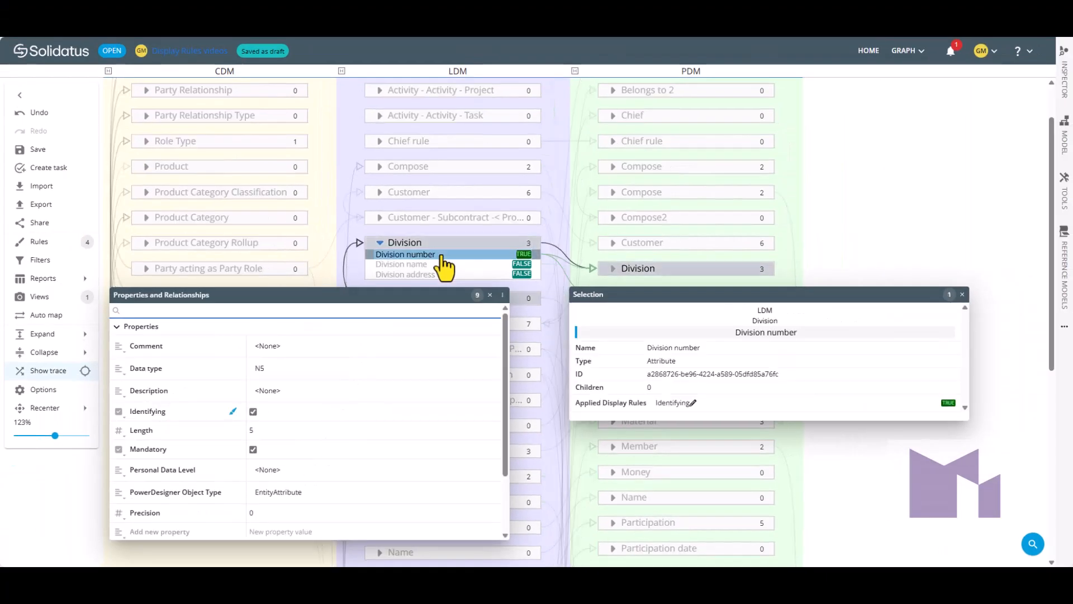
Toggle the display rule based on the Identifying property off and on again twice.
left_click(233, 411)
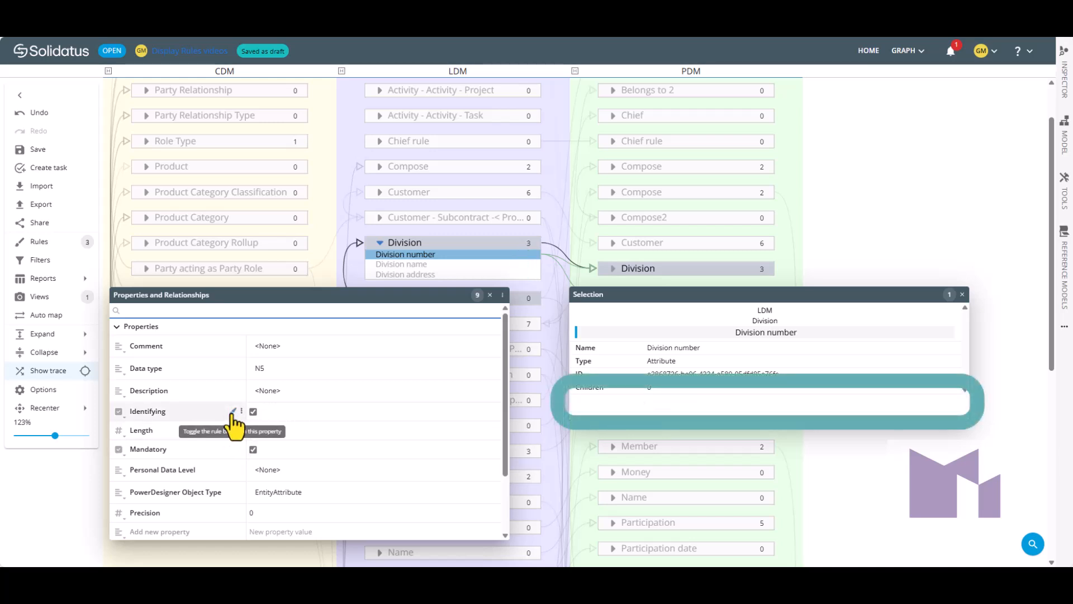
left_click(233, 411)
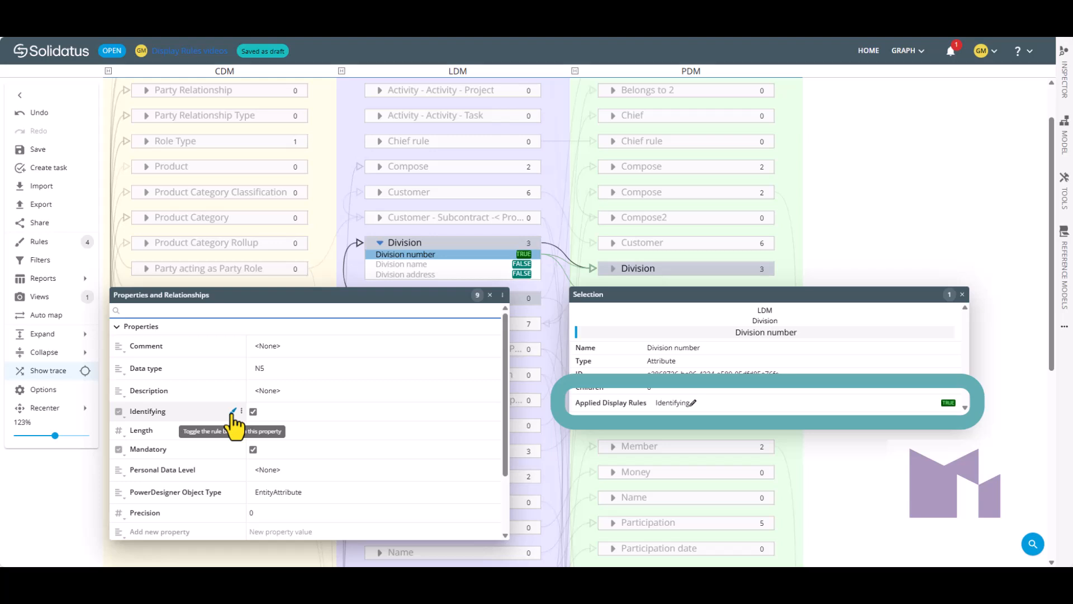
left_click(233, 411)
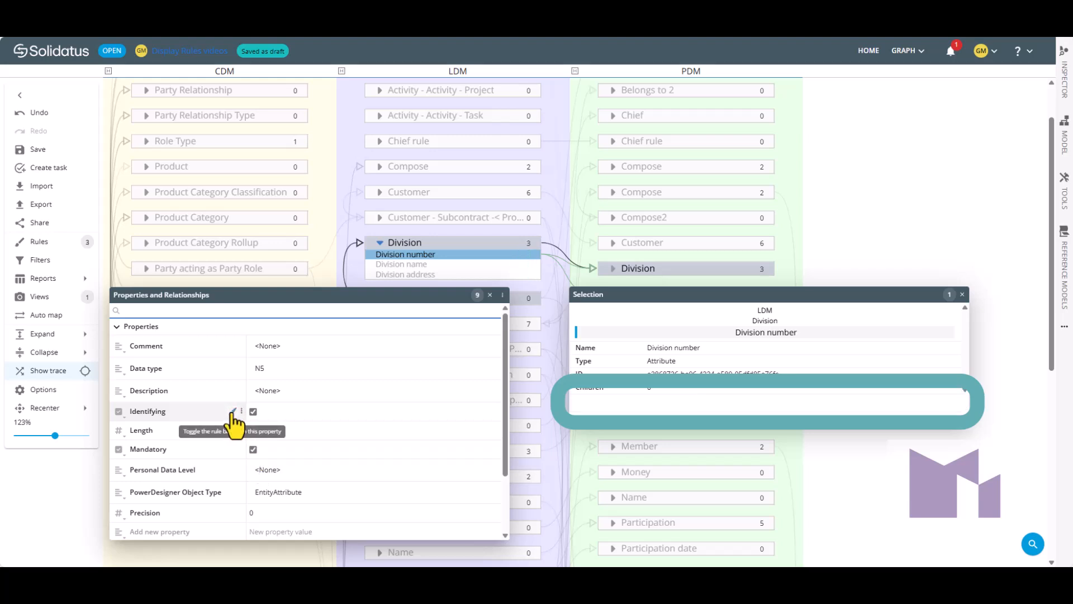
left_click(234, 412)
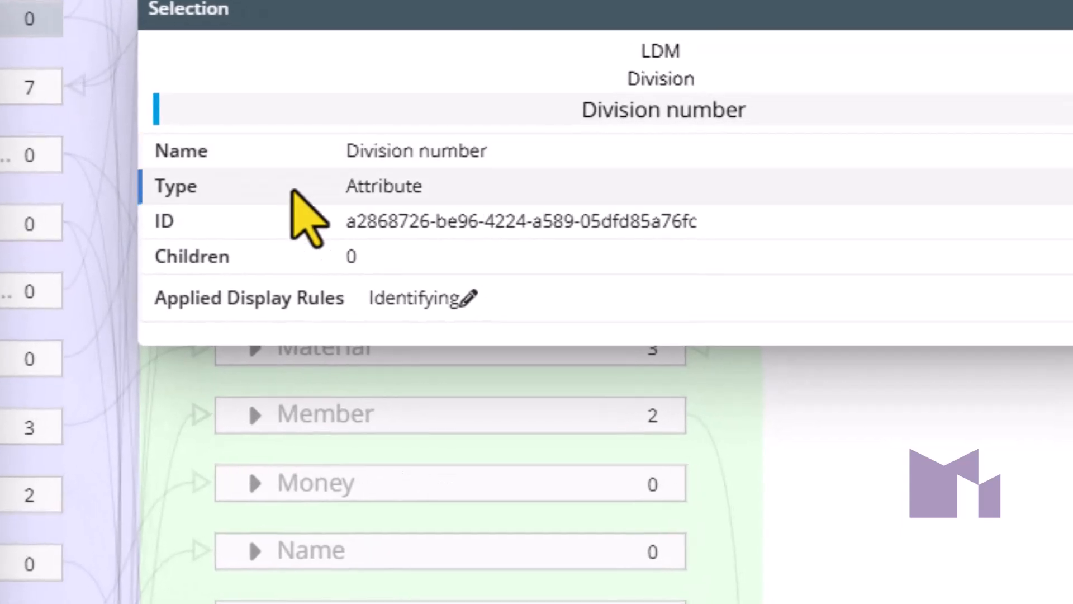
Change the Identifying rule's query to isTrue(Identifying), save it, and check the tags on the Division name and Division number attributes.
left_click(435, 295)
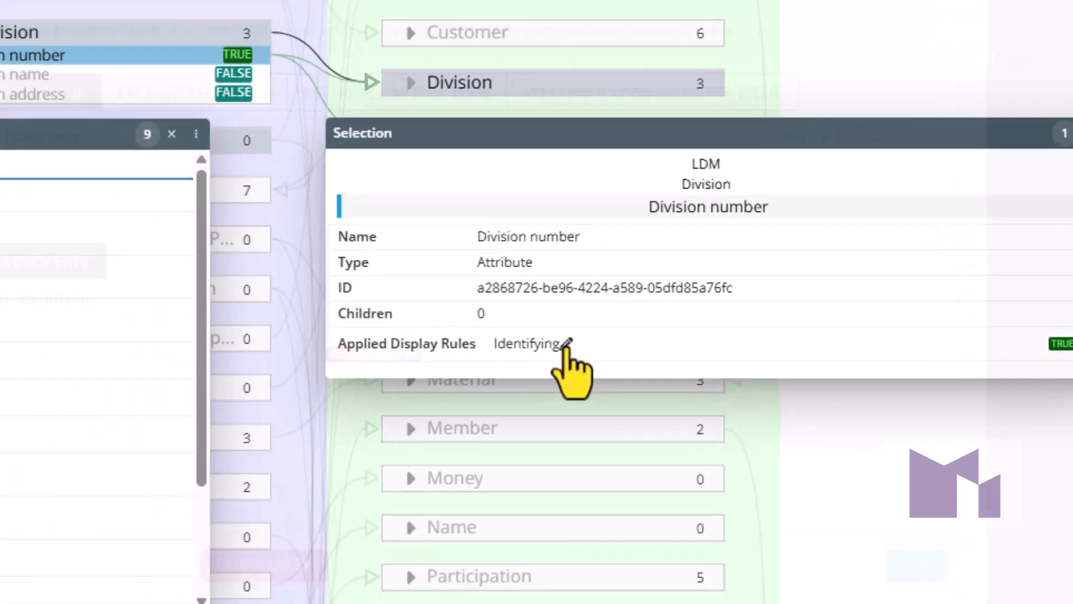
left_click(470, 299)
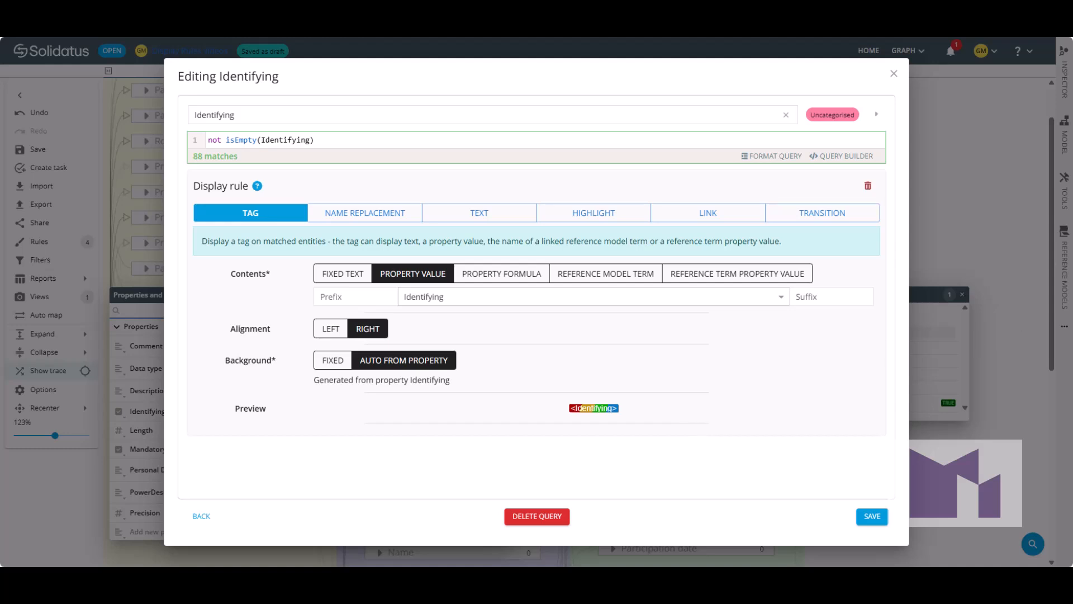
left_click(334, 139)
left_click_drag(334, 139, 197, 142)
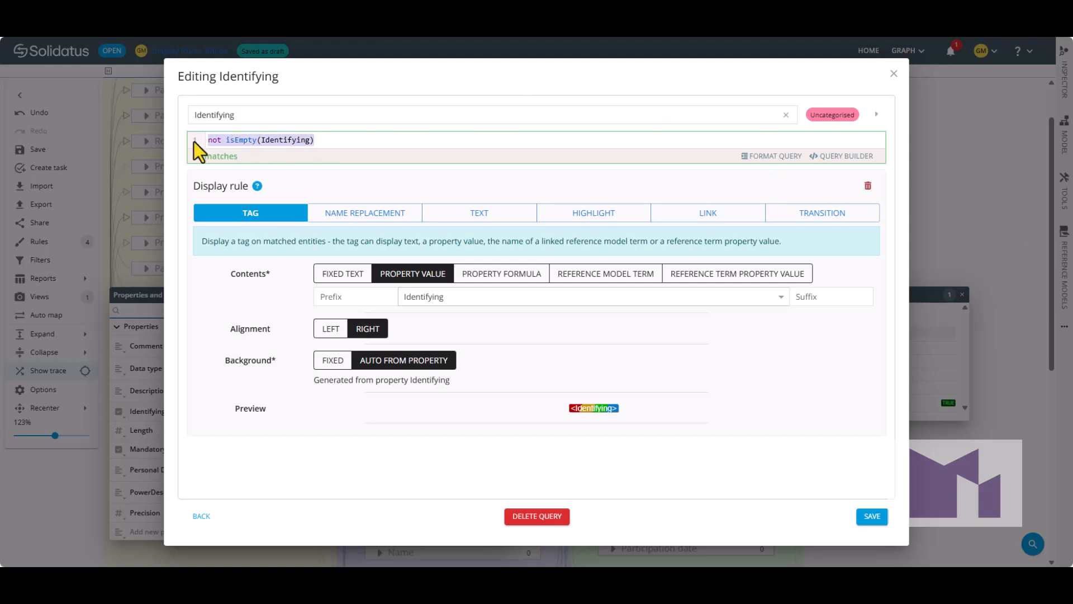
type("isTrue(Identifying)")
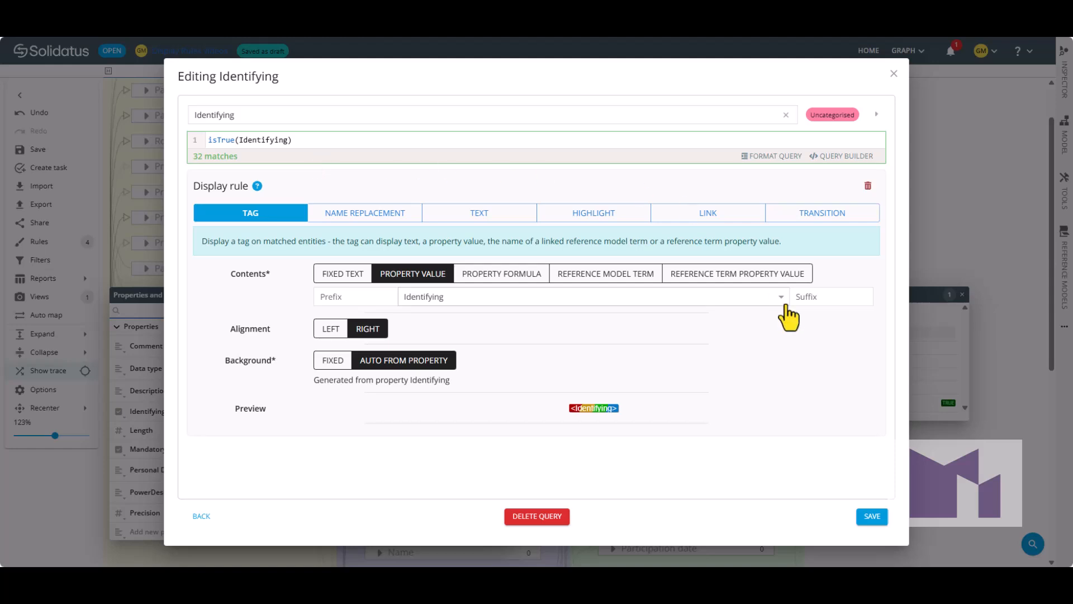
left_click(873, 517)
left_click(876, 517)
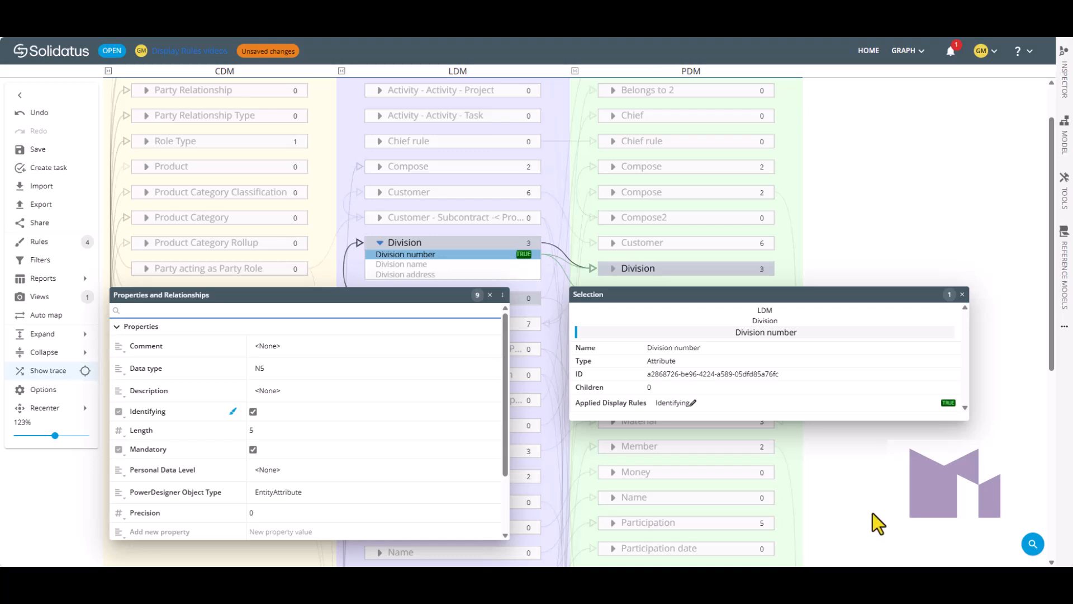
left_click(422, 266)
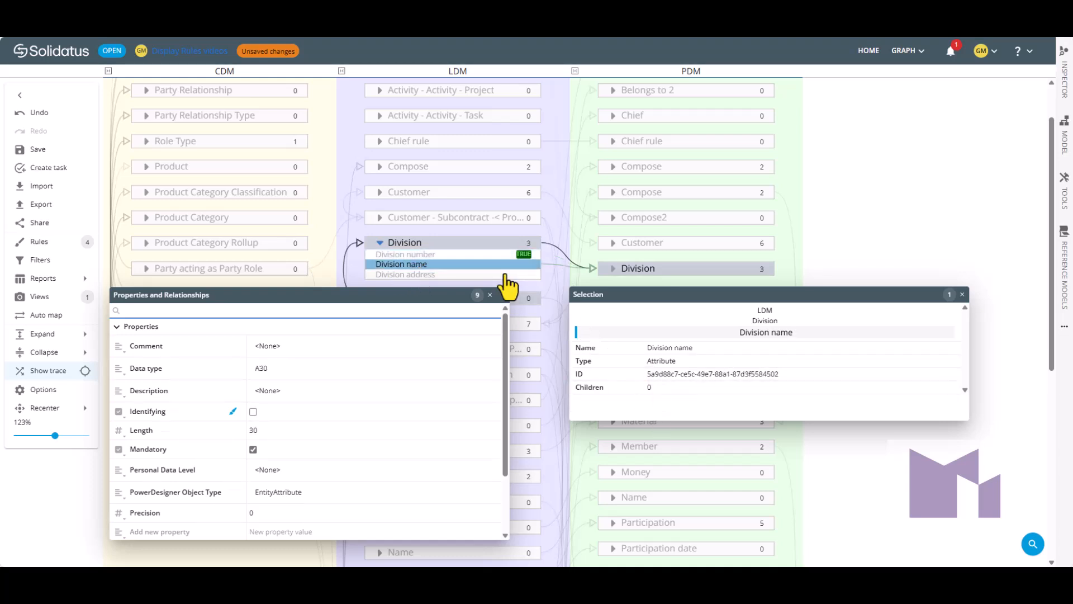
left_click(490, 255)
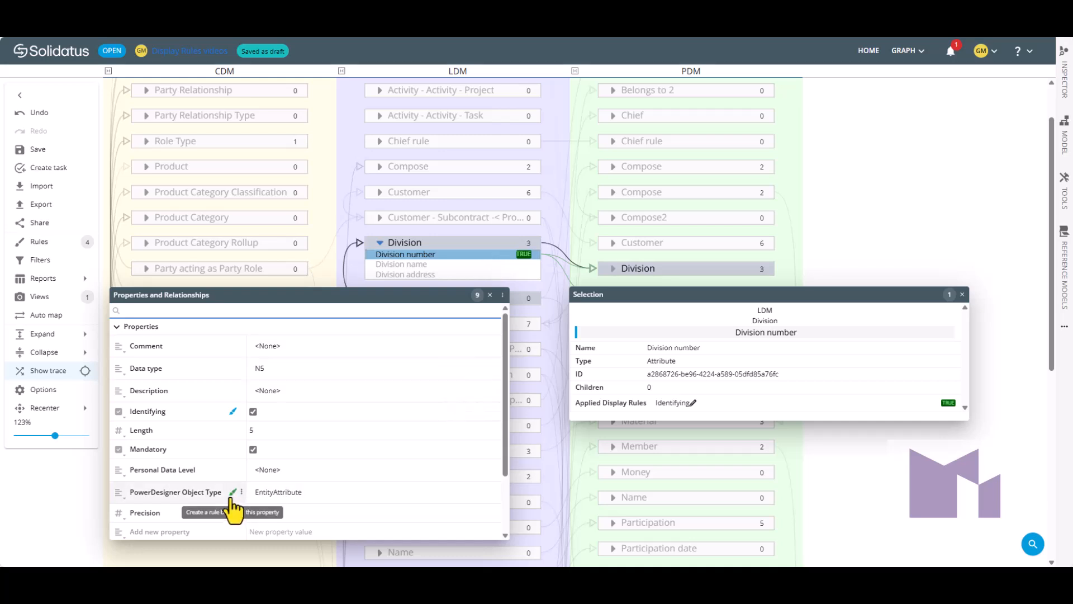
Duplicate the PDM highlight query in the Queries Manager and name the copy PD Object Type - tag.
left_click(35, 246)
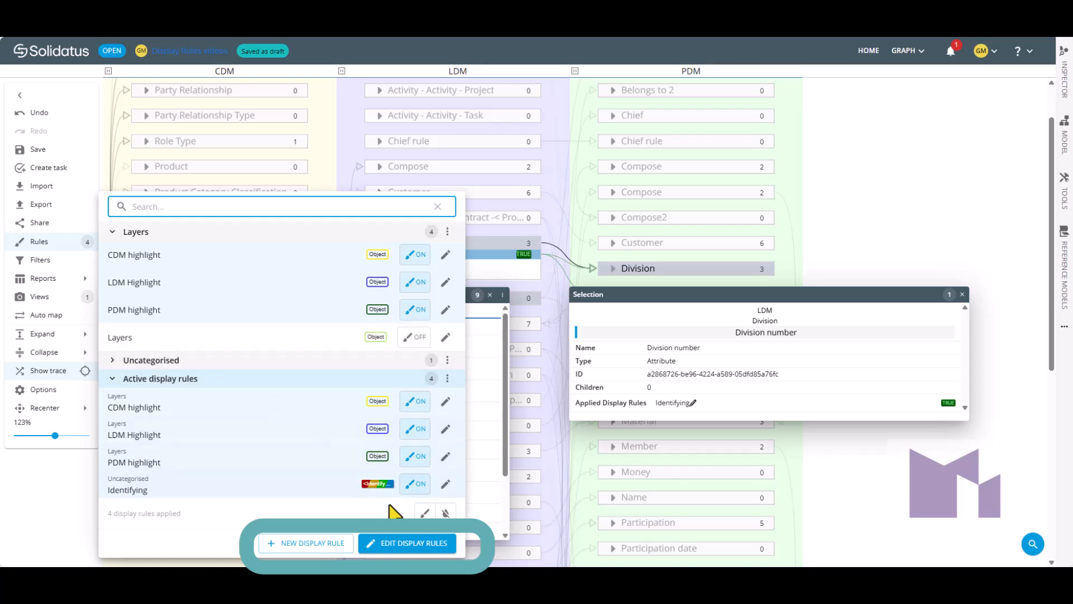
left_click(411, 545)
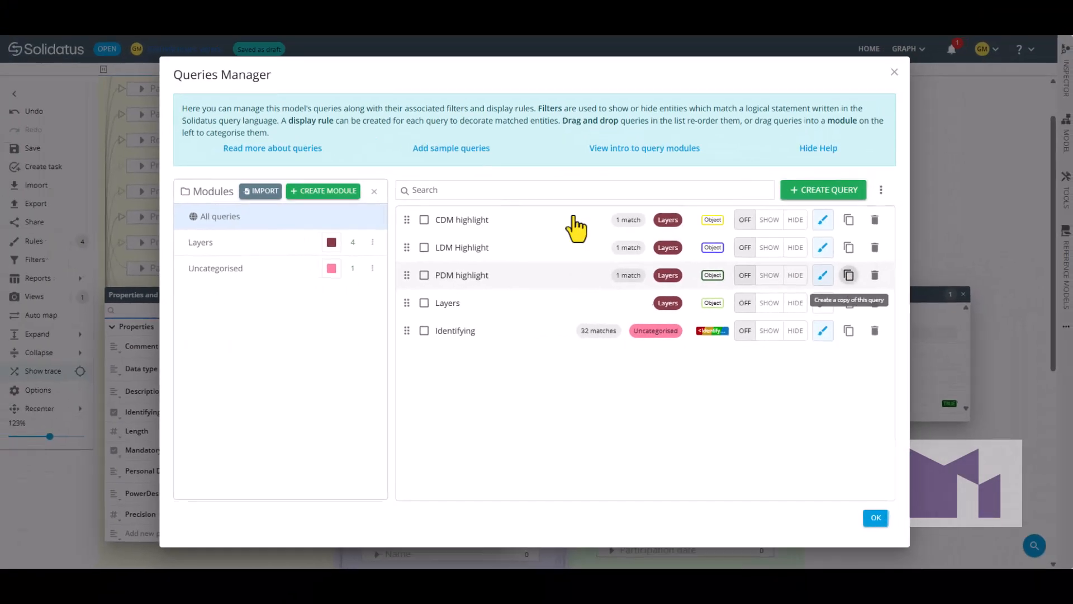
left_click(878, 246)
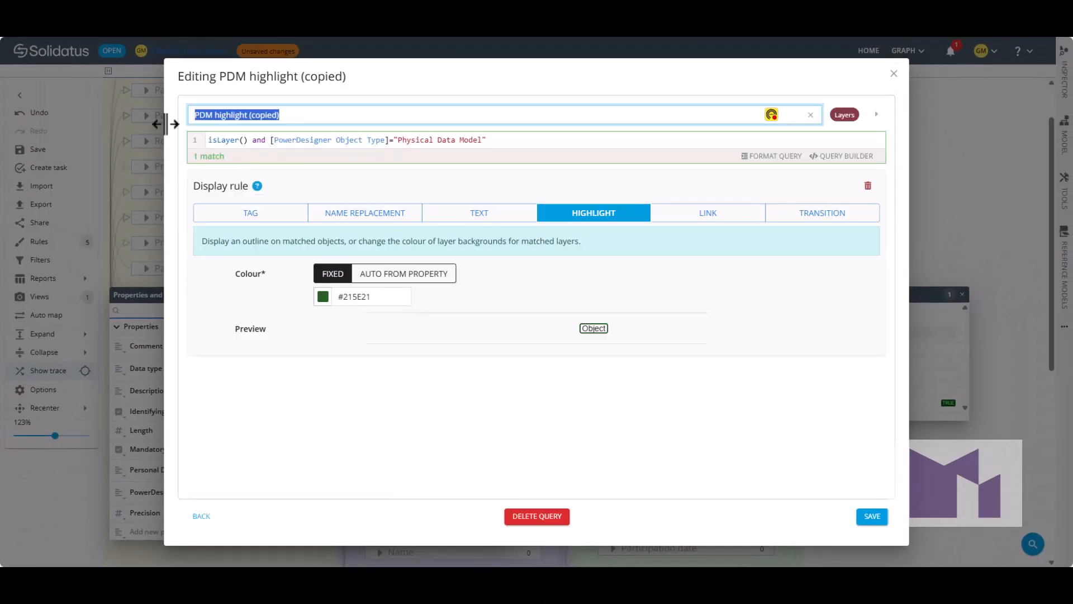
type("PD")
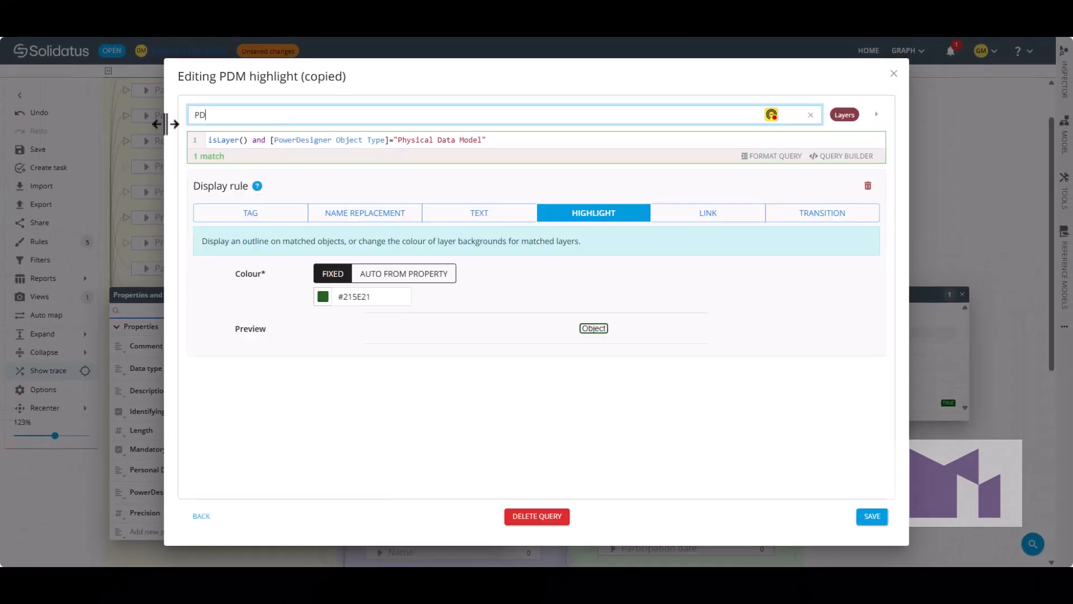
type(" Object Type - tag")
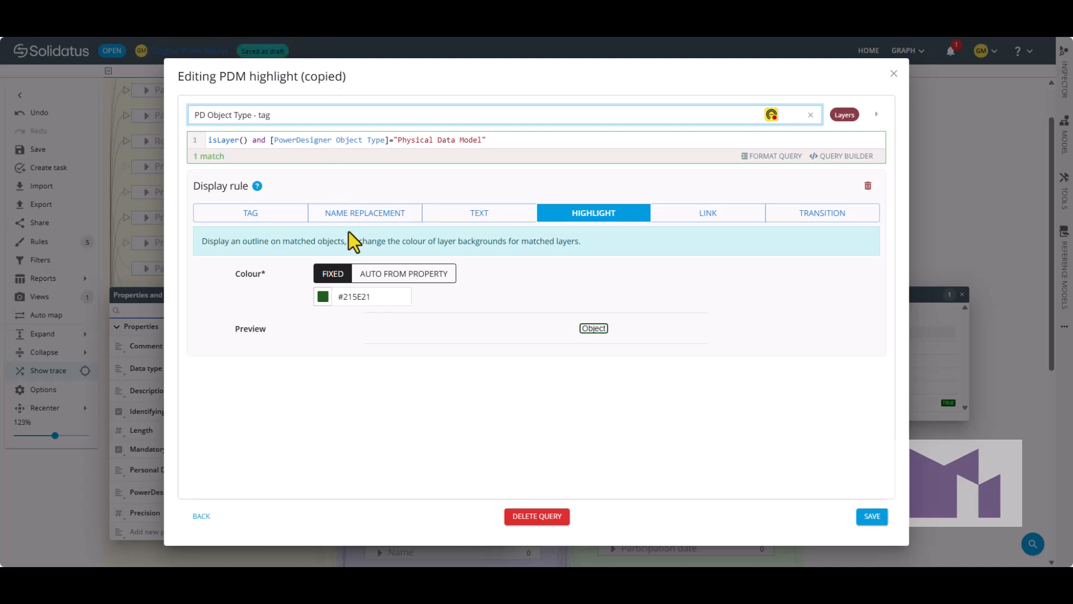
Rewrite the copied rule's query as not isEmpty([PowerDesigner Object Type]).
left_click(217, 140)
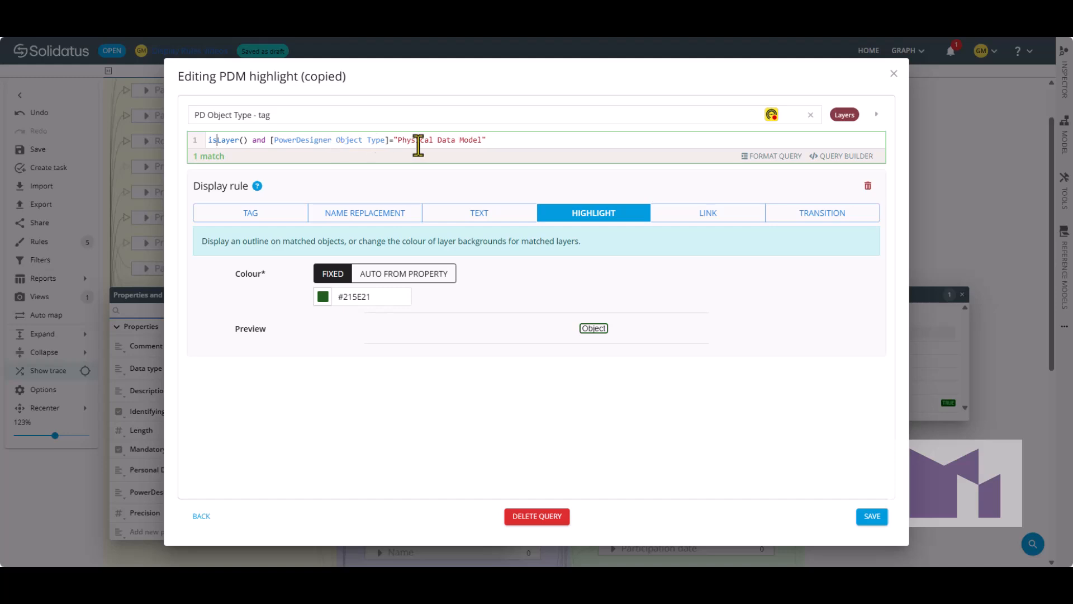
left_click(509, 143)
key("ctrl+shift+Left")
key("ctrl+shift+Left")
key("ctrl+shift+Left")
key("ctrl+shift+Left")
key("ctrl+shift+Left")
key("shift+Right")
key("BackSpace")
key("Home")
type("not isEmpty")
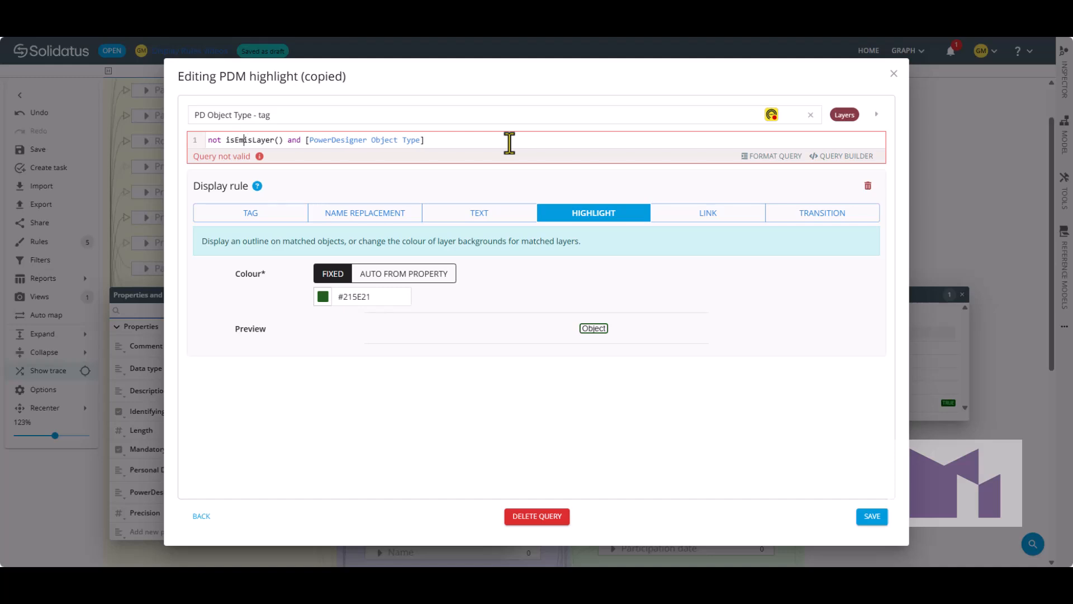
type("(")
key("ctrl+shift+Right")
key("ctrl+shift+Right")
key("ctrl+shift+Right")
key("shift+Right")
key("BackSpace")
key("End")
type(")")
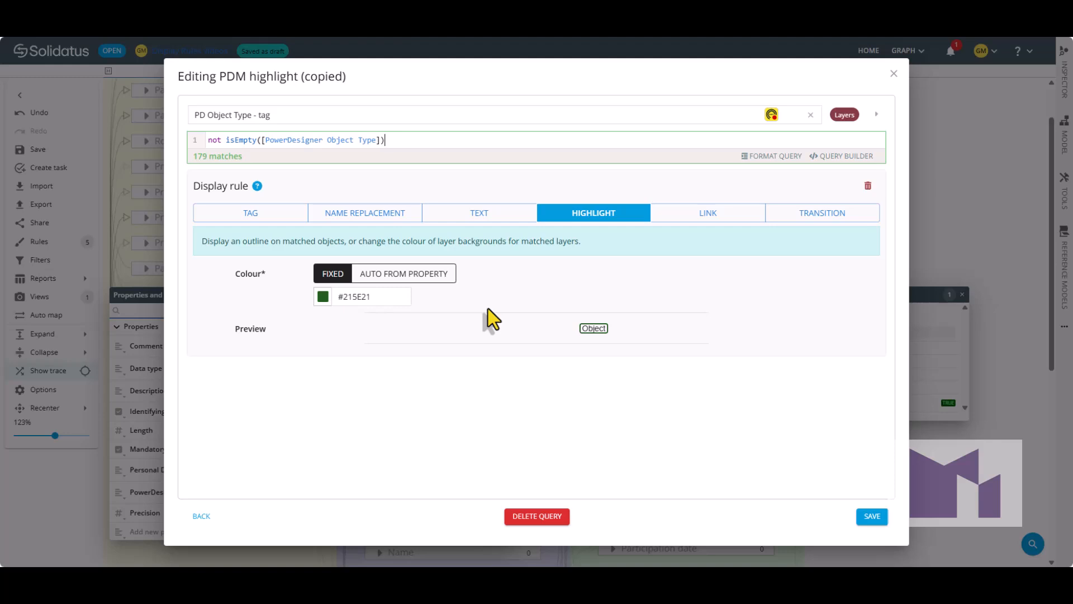
Make the display rule a tag whose contents show the value of the PowerDesigner Object Type property.
left_click(227, 213)
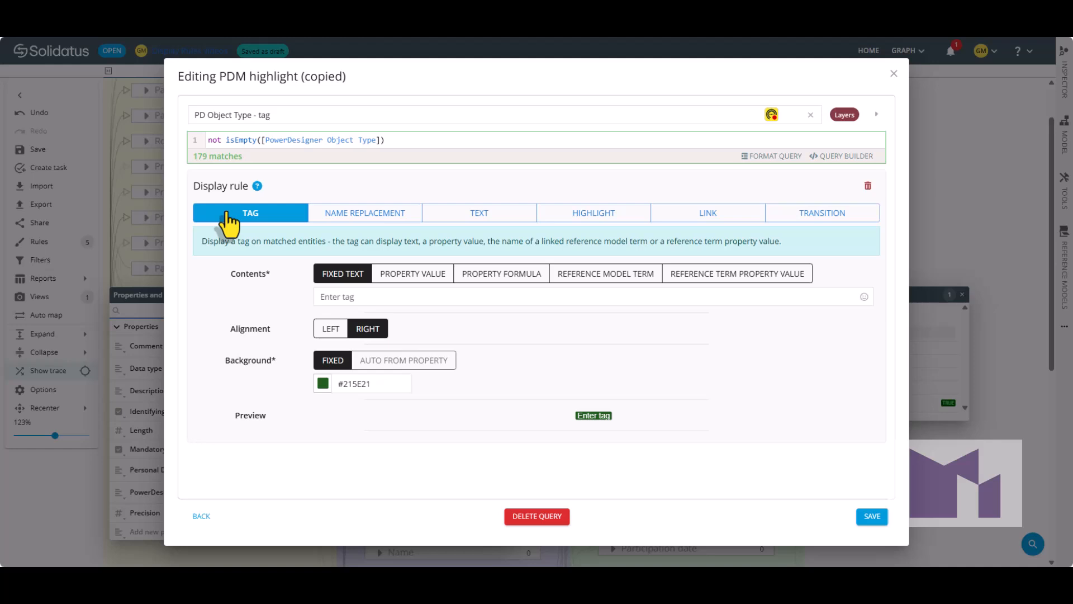
left_click(420, 283)
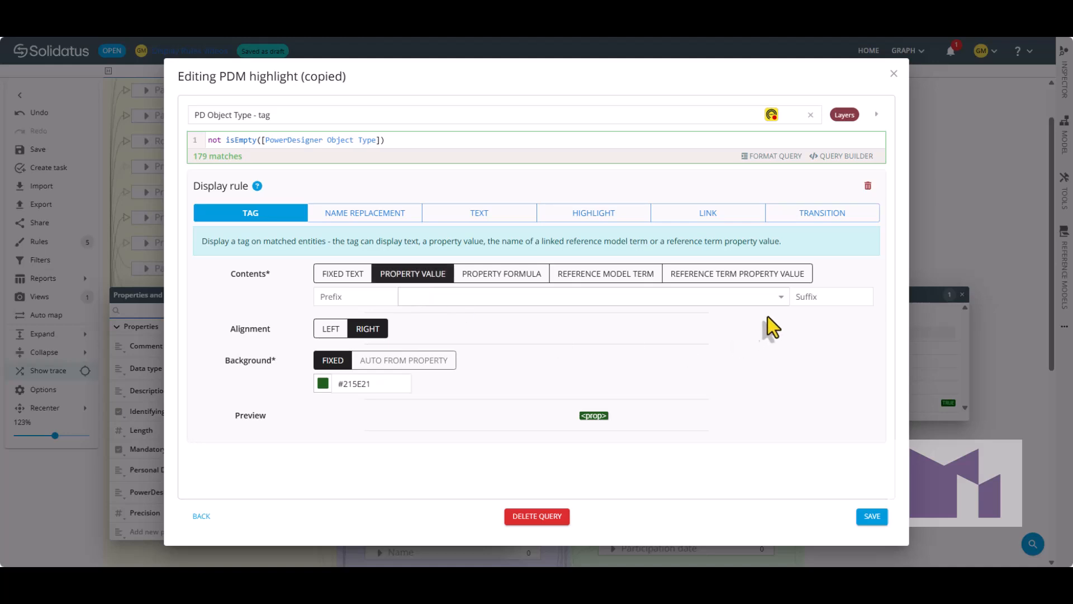
left_click(781, 297)
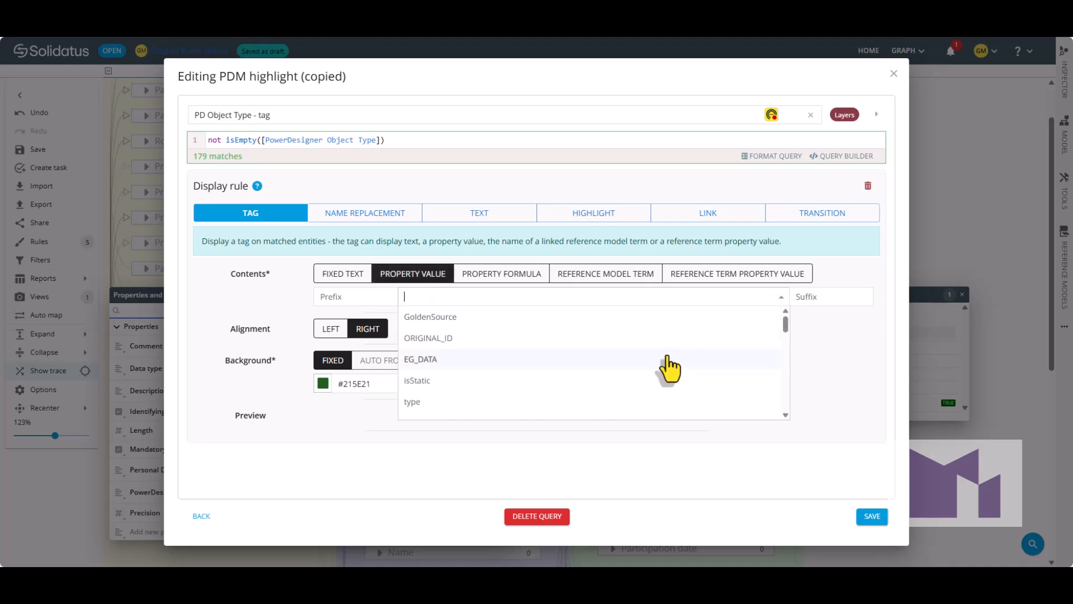
type("p")
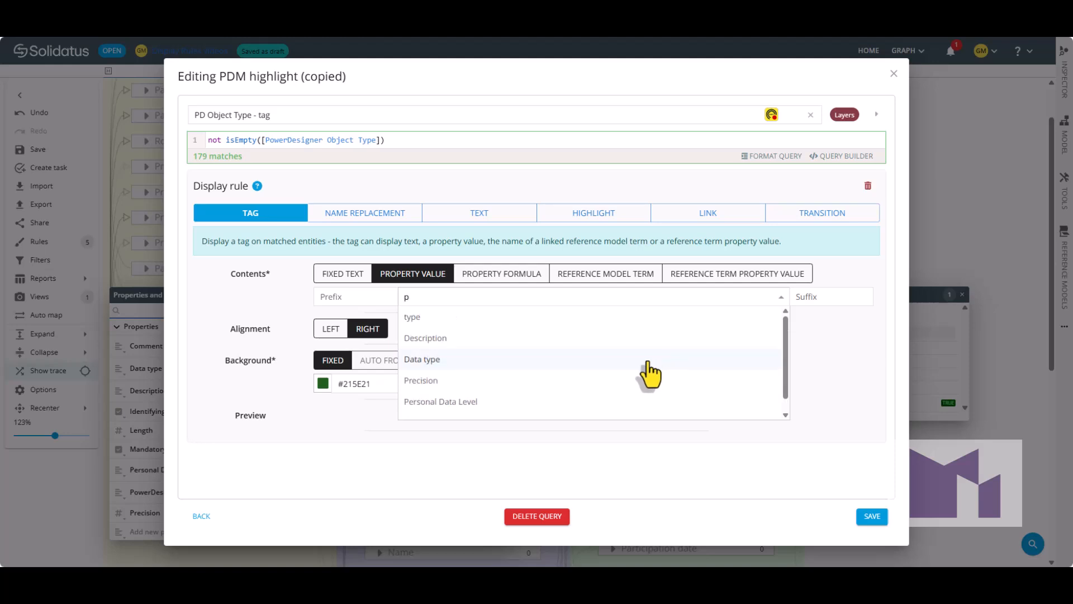
scroll(642, 369, "down", 1)
left_click(528, 417)
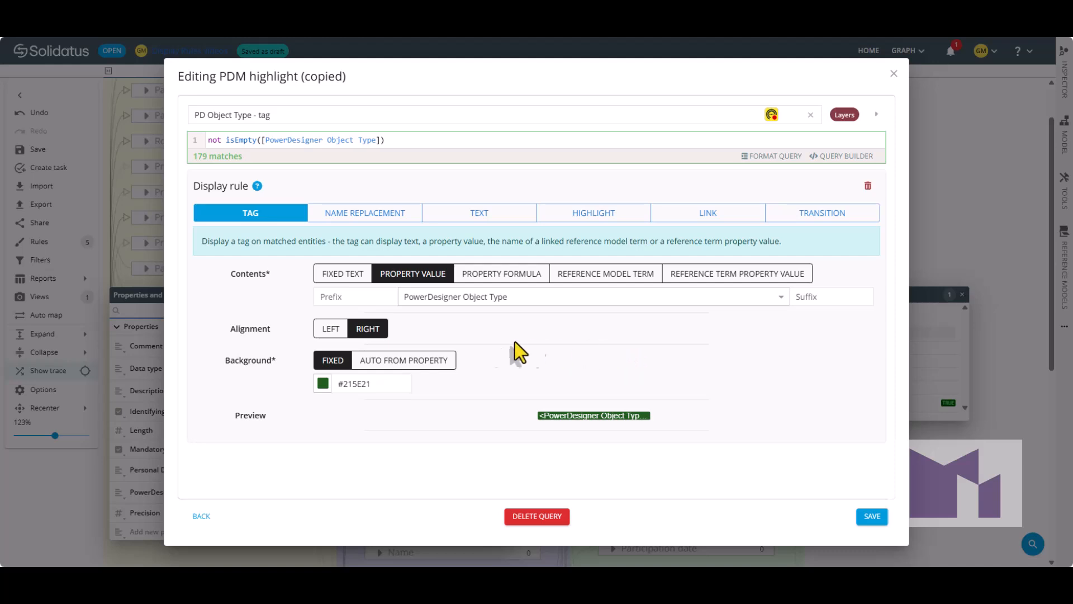
Have the tag's background generated automatically from the property, then save the rule and return to the diagram.
left_click(390, 362)
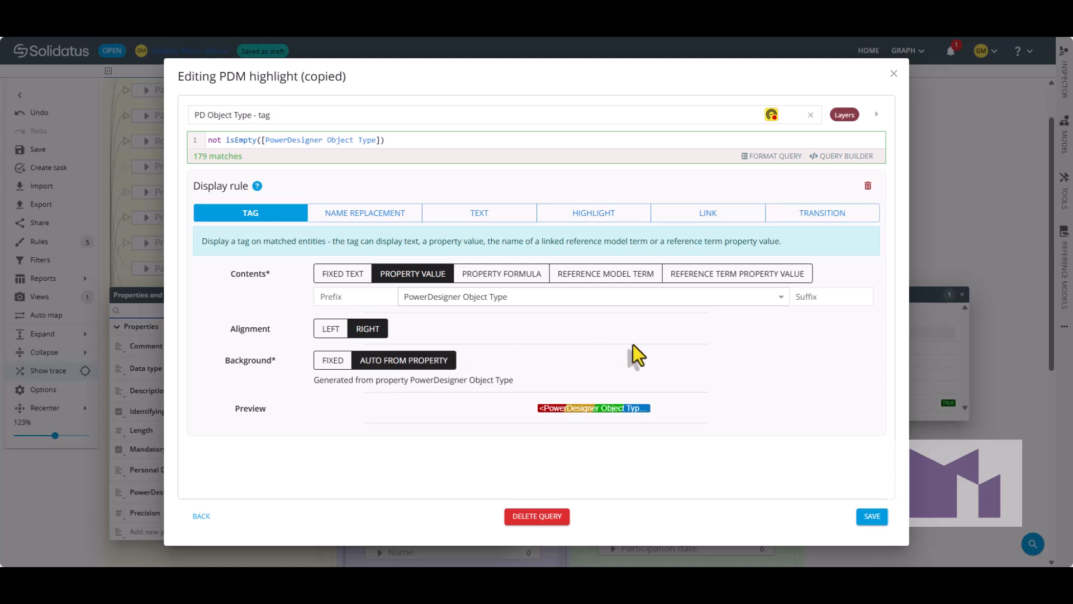
left_click(872, 518)
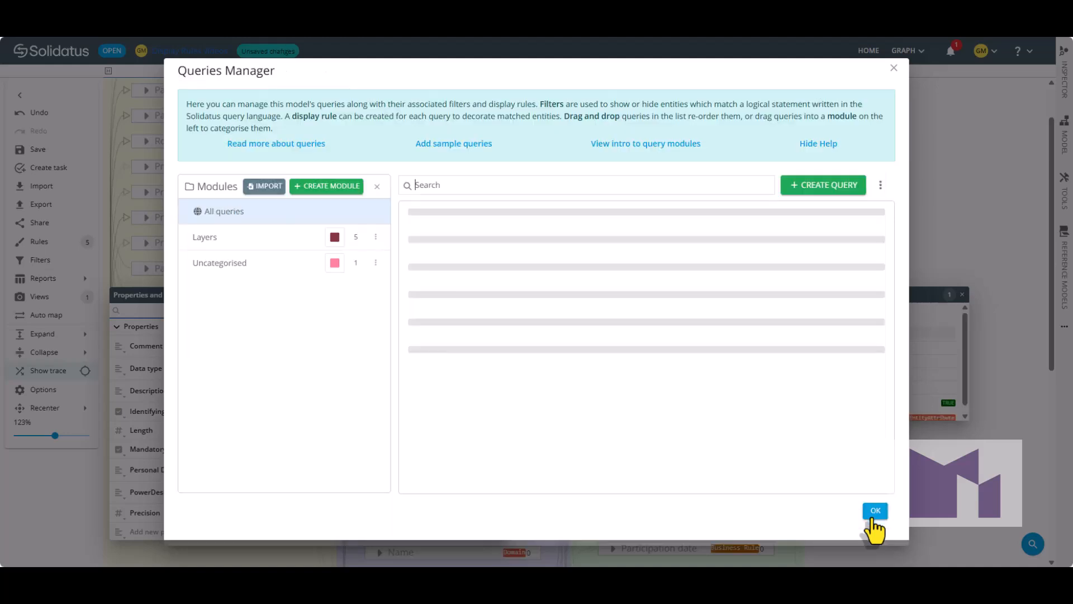
left_click(874, 510)
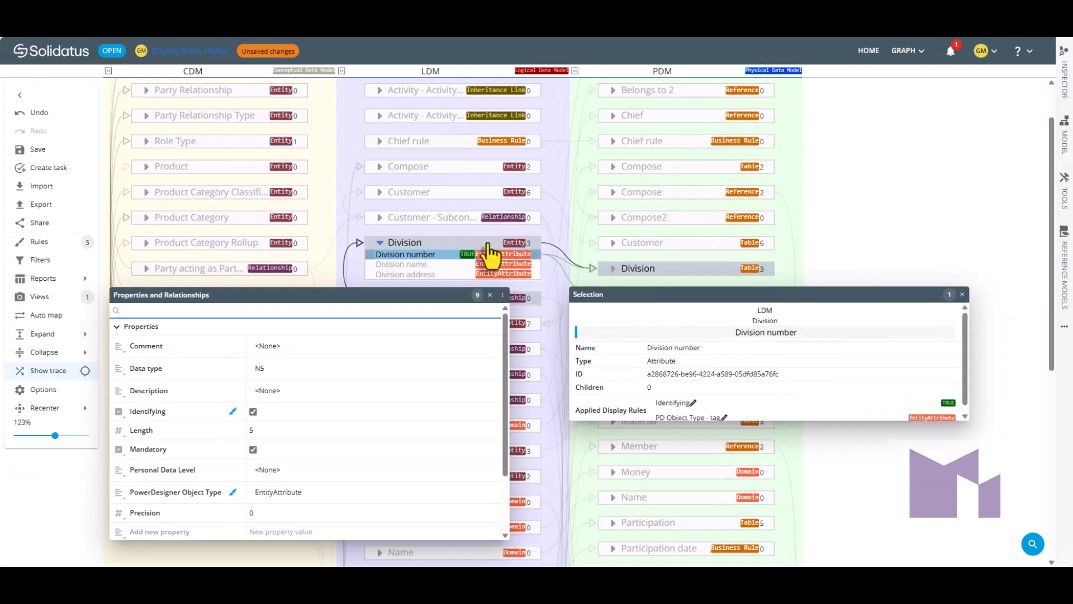
Duplicate the PD Object Type - tag query in the Queries Manager and name the copy PD Object Type - highlight.
left_click(39, 243)
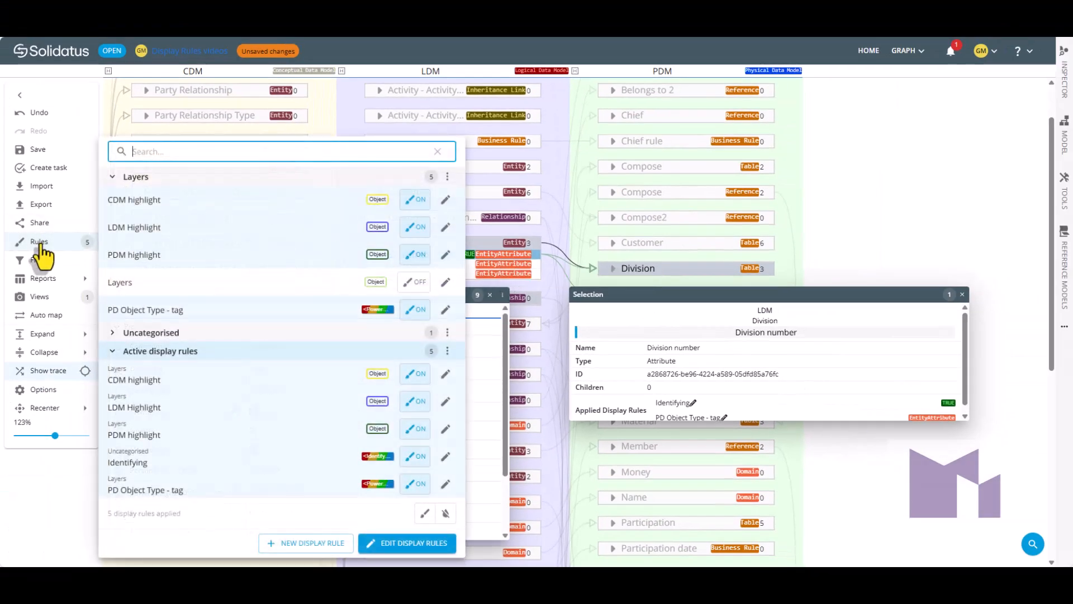
left_click(423, 545)
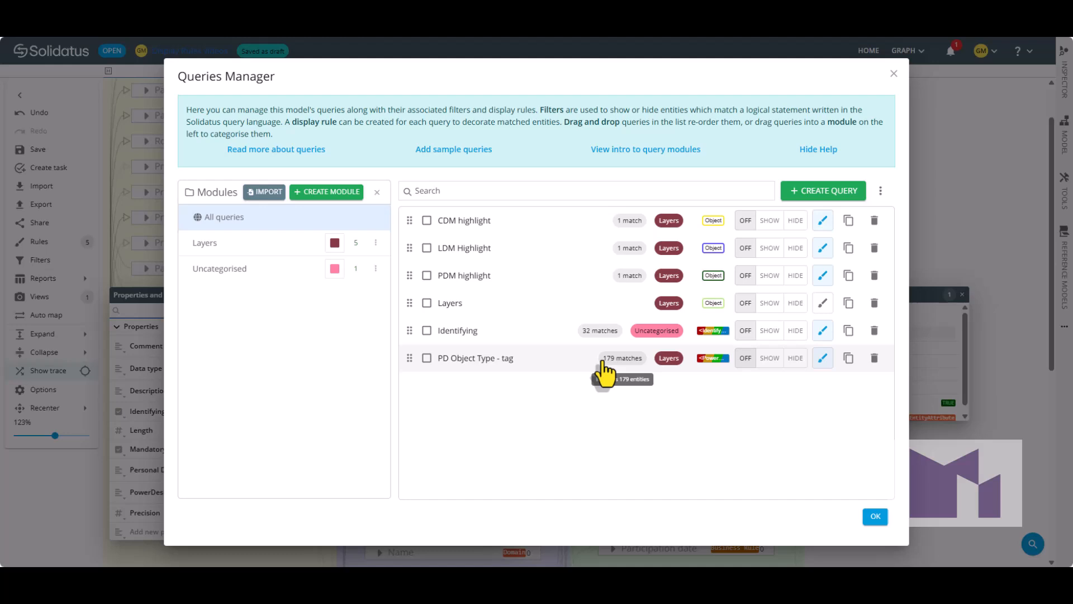
left_click(849, 358)
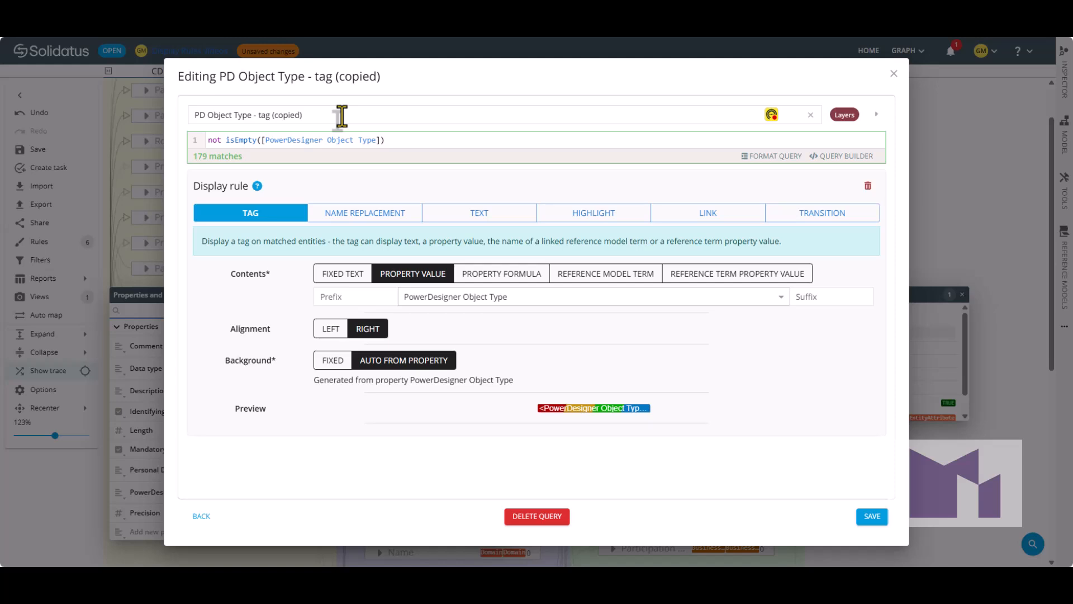
left_click(342, 116)
key("ctrl+shift+Left")
key("ctrl+shift+Left")
key("ctrl+shift+Left")
type("highlight")
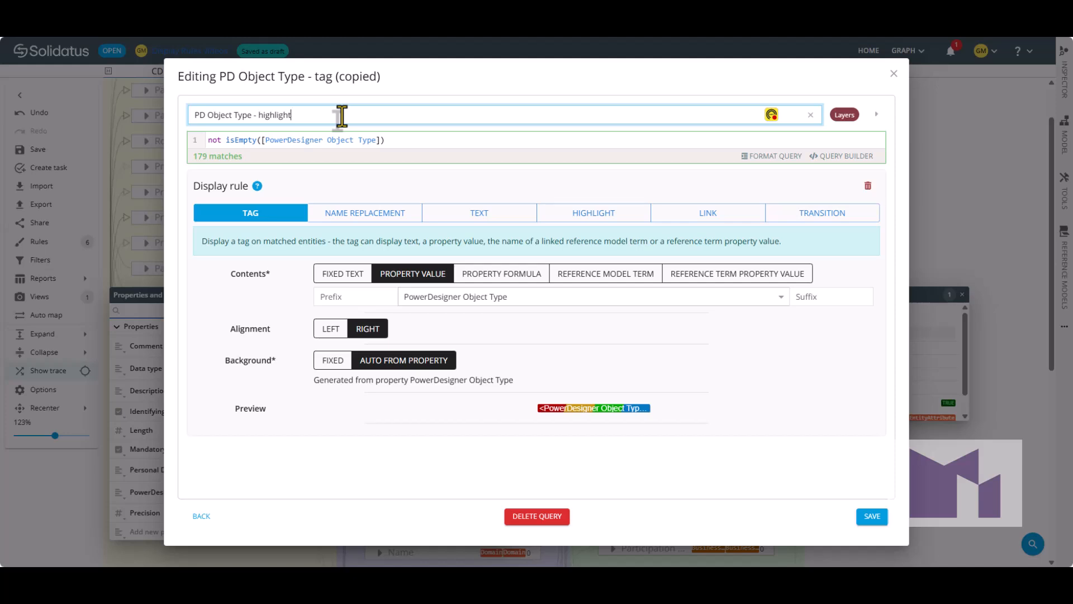
left_click(390, 177)
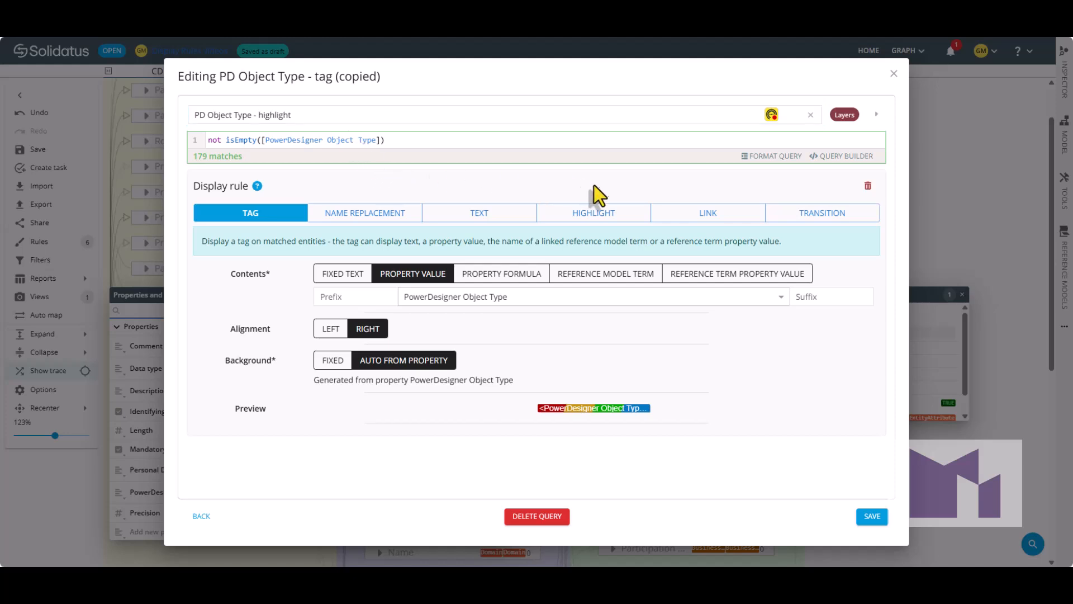
Make the copied display rule a highlight coloured automatically from PowerDesigner Object Type, then save it and return to the diagram.
left_click(604, 215)
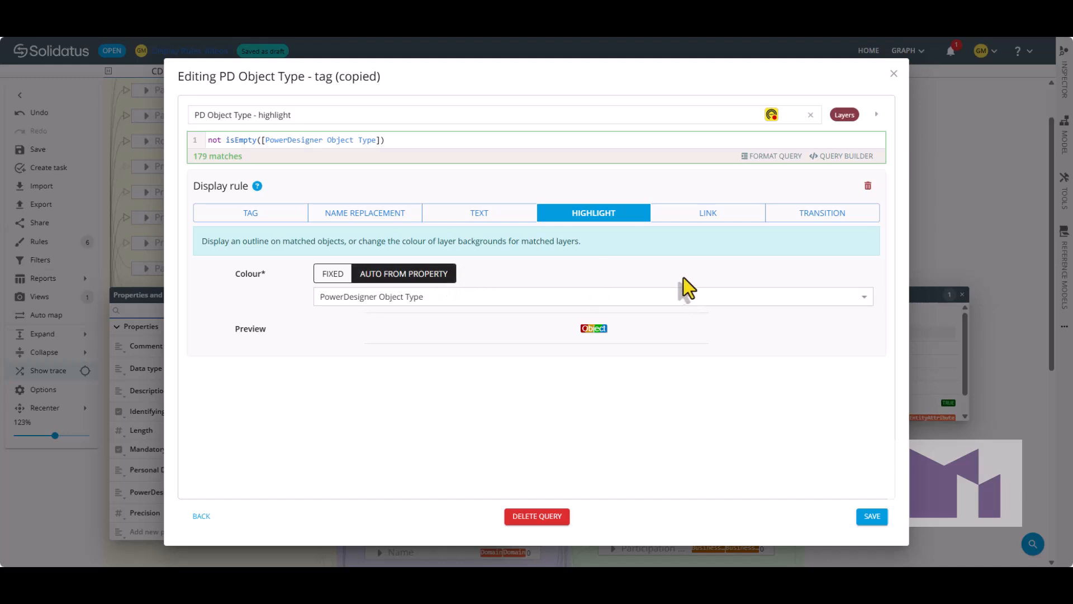
left_click(874, 518)
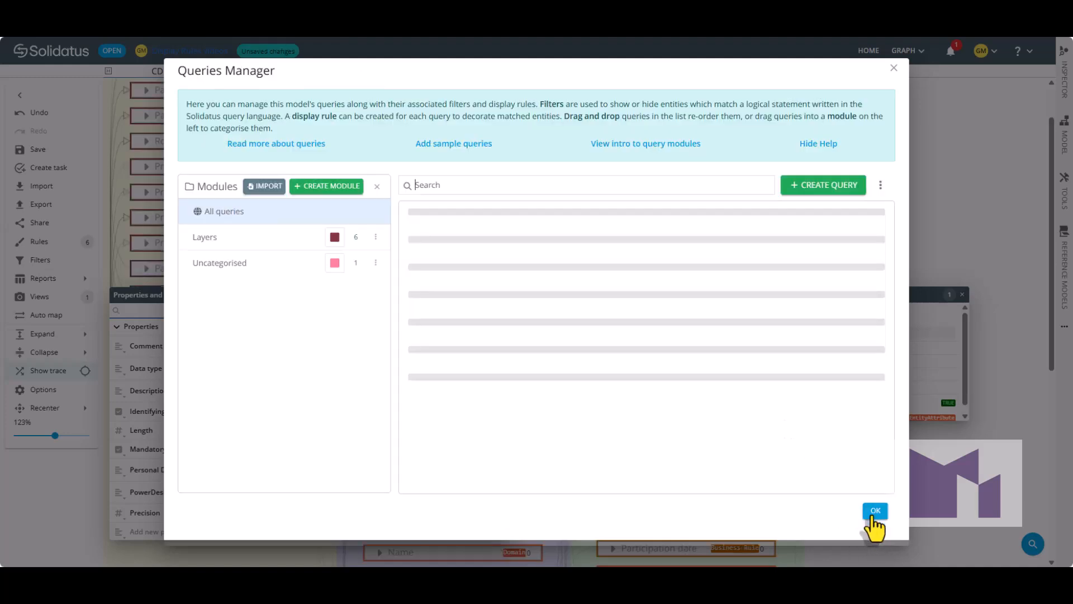
left_click(875, 511)
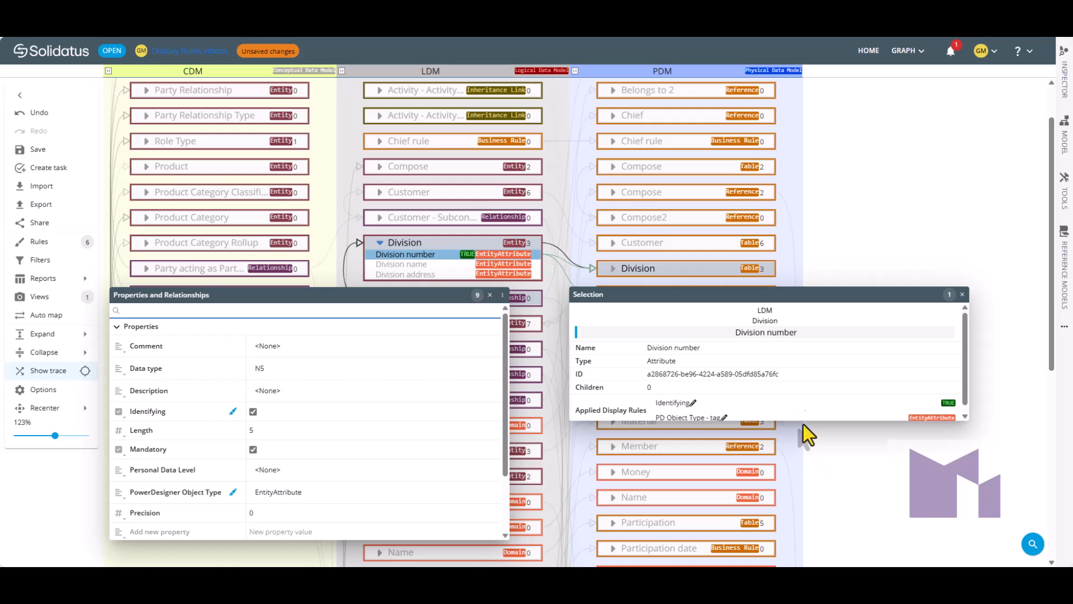
Enlarge the Selection window and inspect the display rules applied to the Division entity and the LDM layer.
left_click_drag(800, 417, 805, 461)
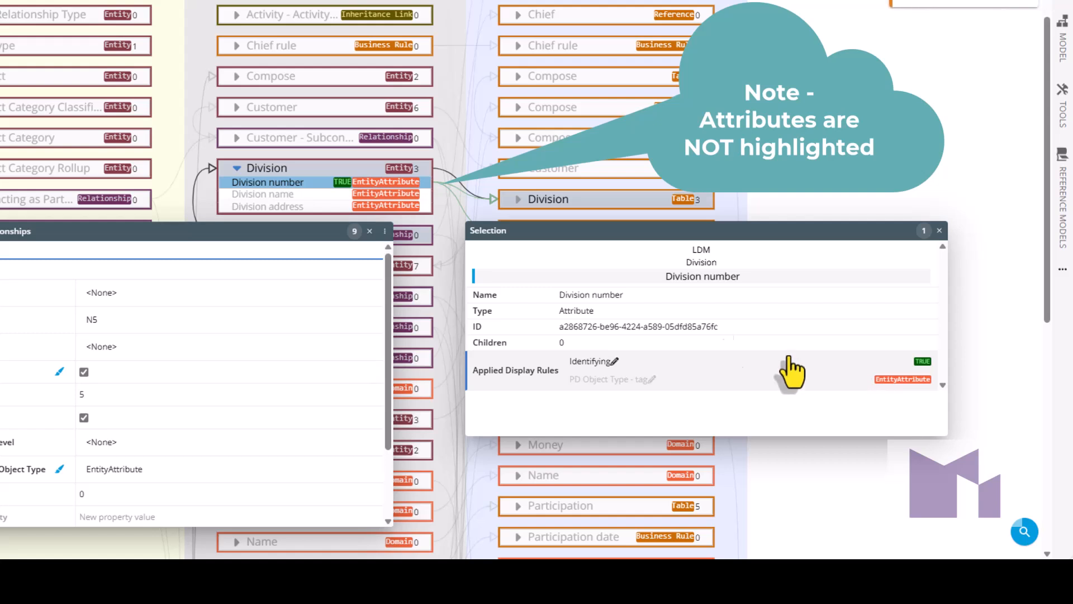
left_click(274, 169)
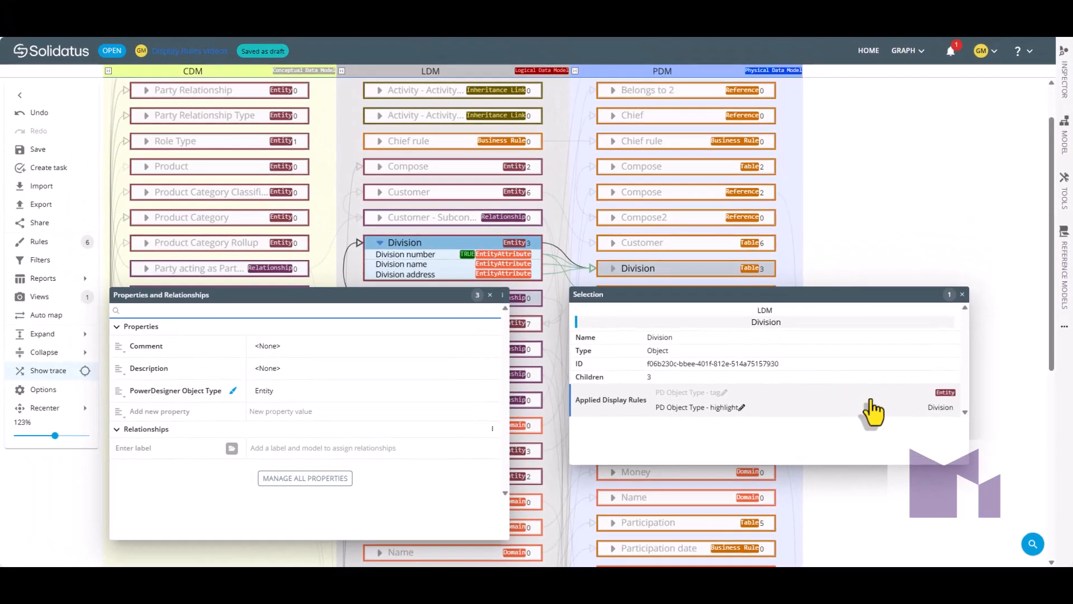
left_click(434, 76)
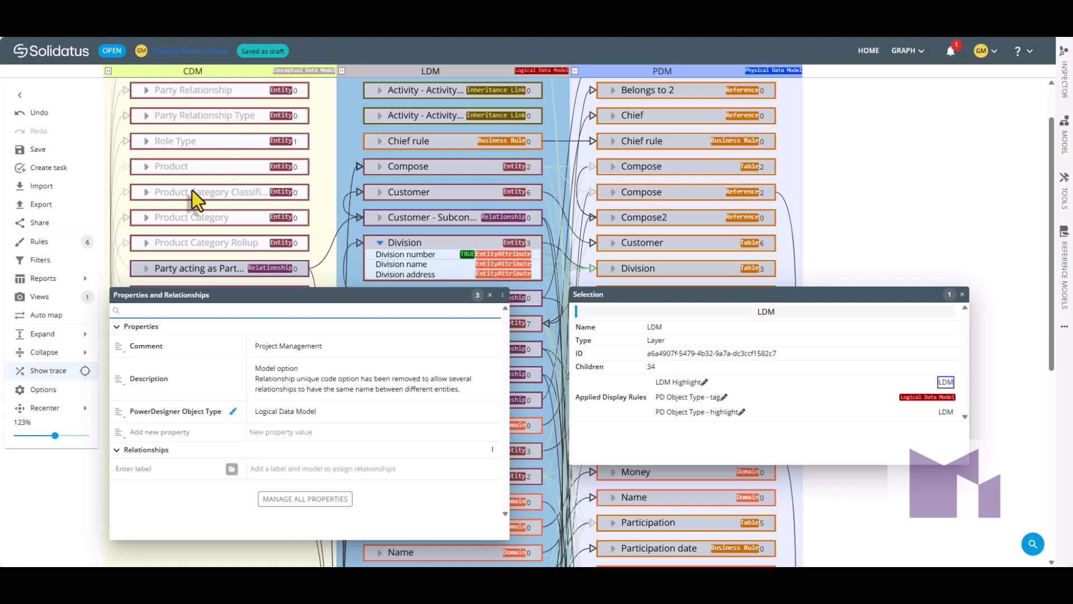
Create a query module named Entities in the Queries Manager.
left_click(38, 244)
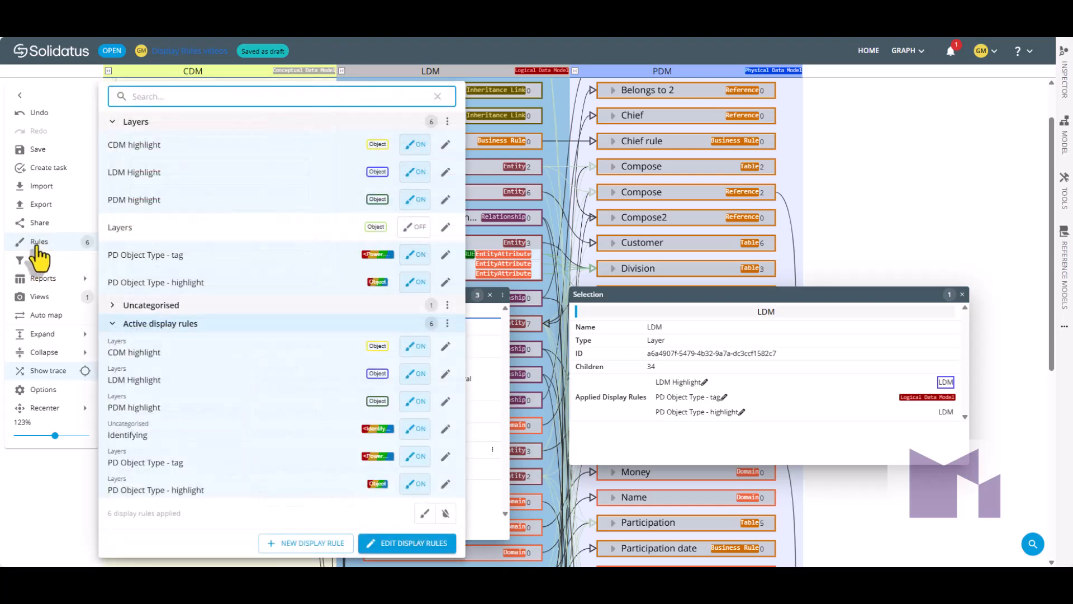
left_click(403, 545)
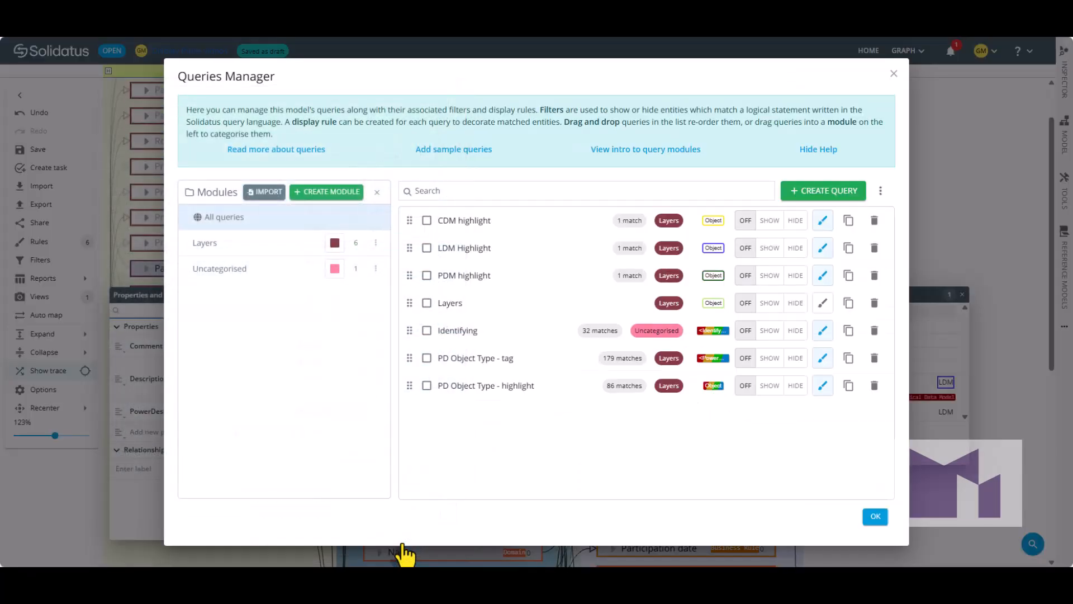
left_click(330, 192)
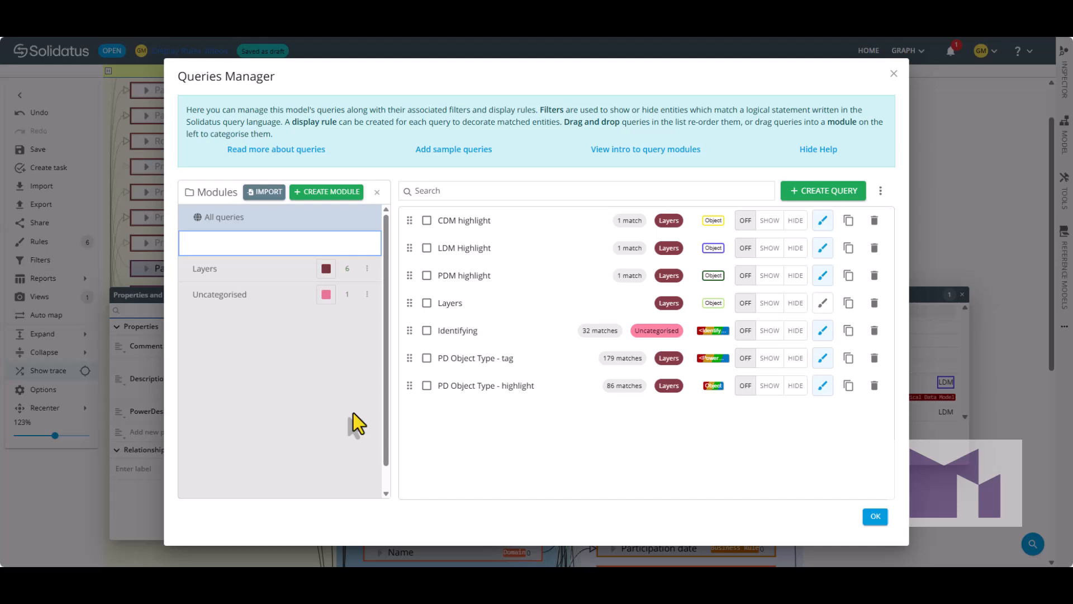
type("Entities")
key("Return")
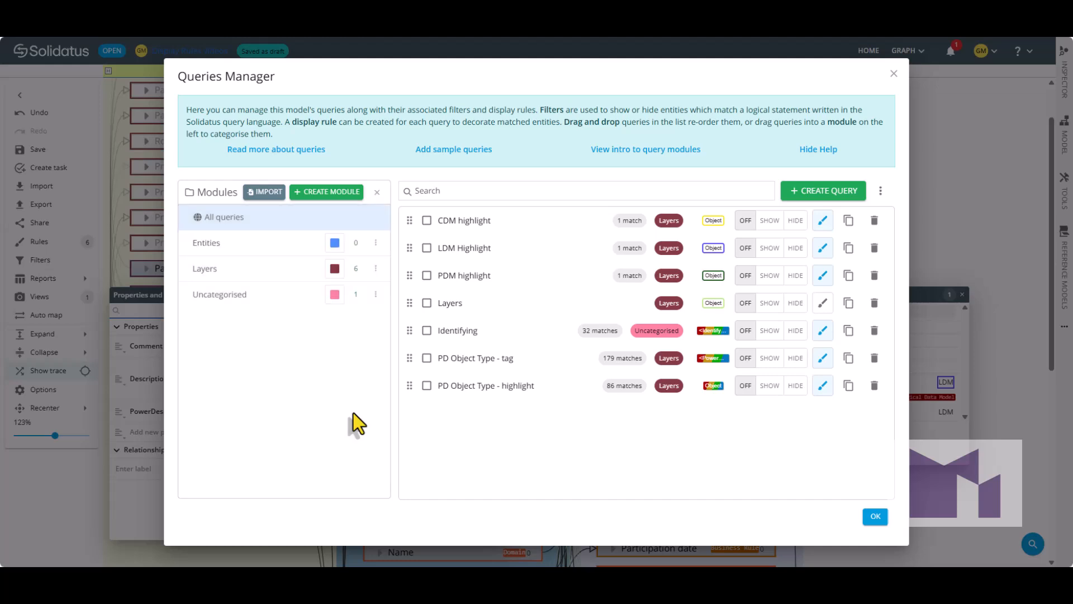
Move the Identifying, PD Object Type - tag and PD Object Type - highlight queries together into the Entities module.
left_click(428, 332)
left_click(427, 358)
left_click(426, 385)
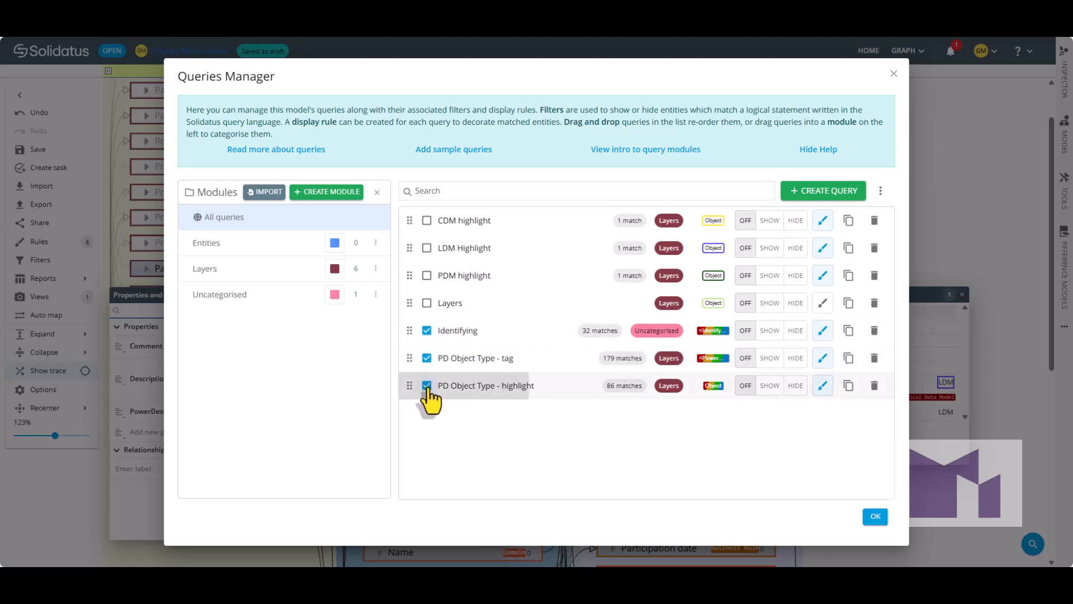
left_click_drag(456, 343, 236, 243)
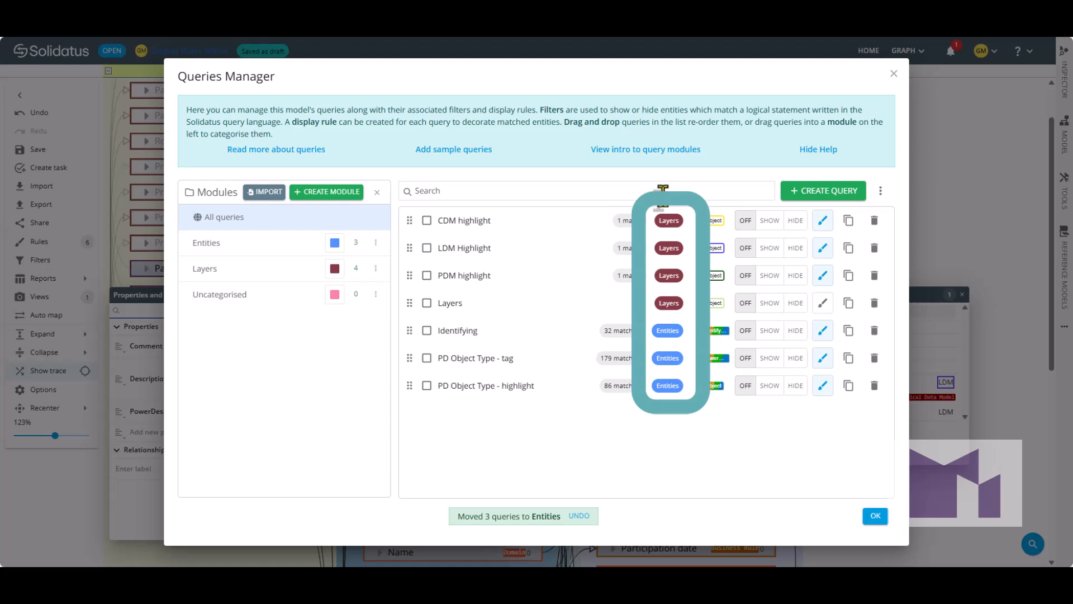
Review the queries in the Entities and Layers modules and the options available for Layers, then return to the diagram.
left_click(242, 249)
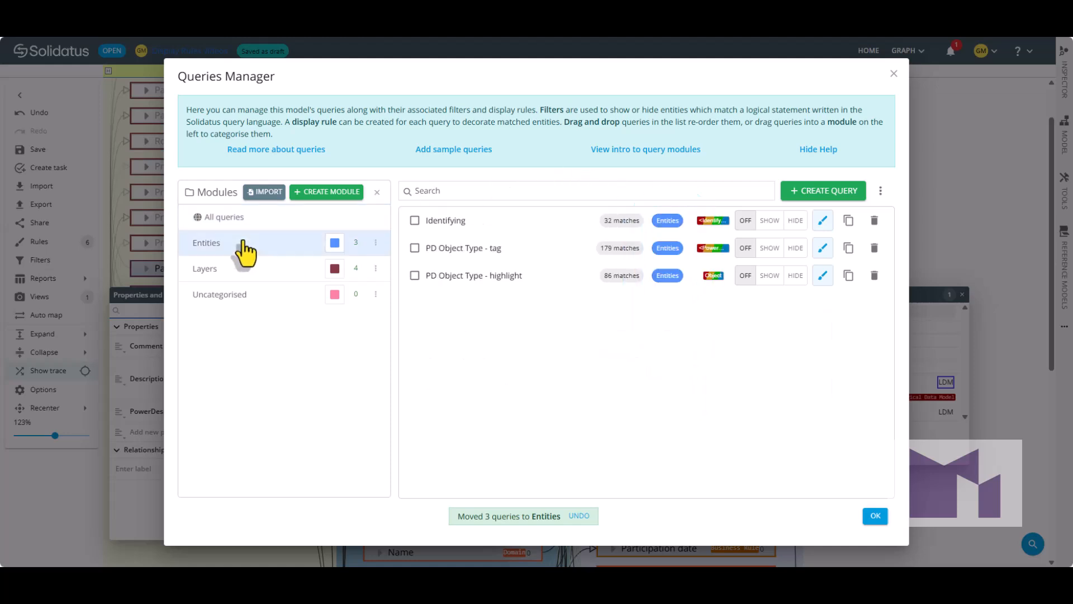
left_click(247, 278)
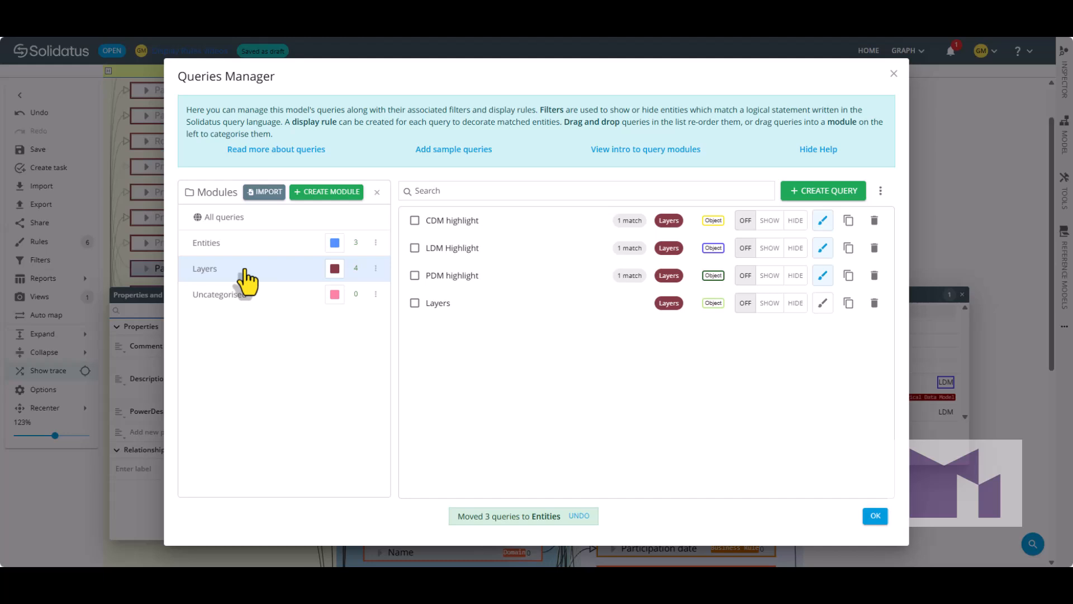
left_click(376, 269)
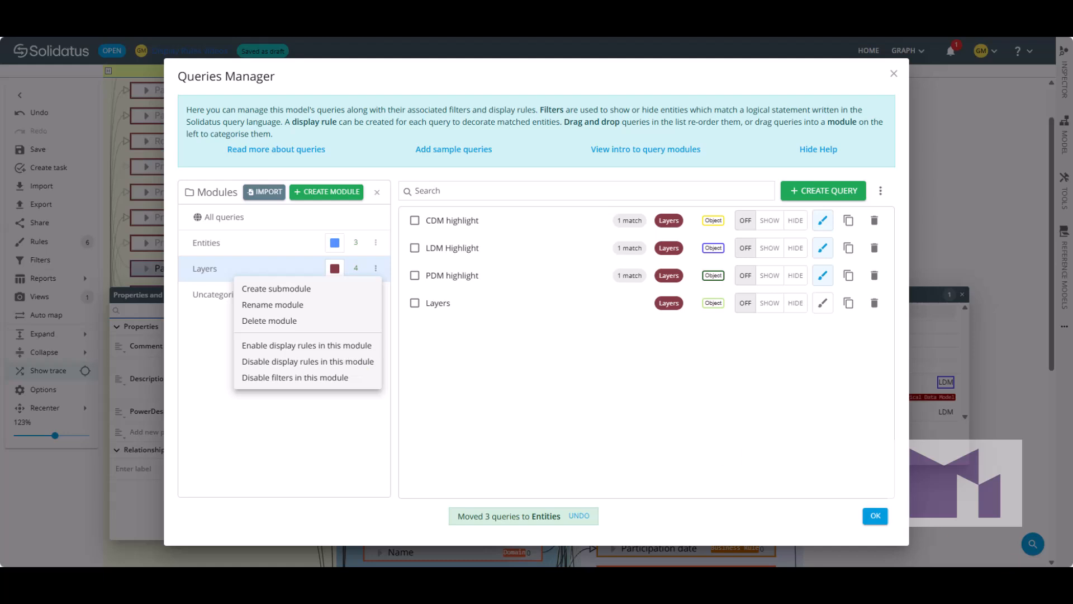
left_click(876, 515)
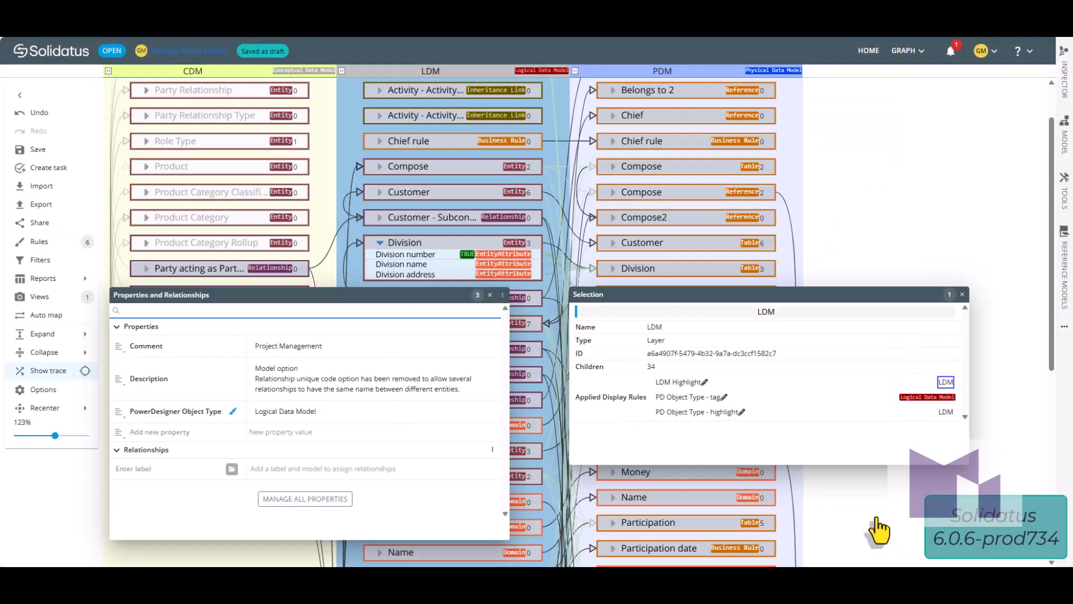
Save the model as a revision with the commit message "Added 3 new rules".
left_click(60, 150)
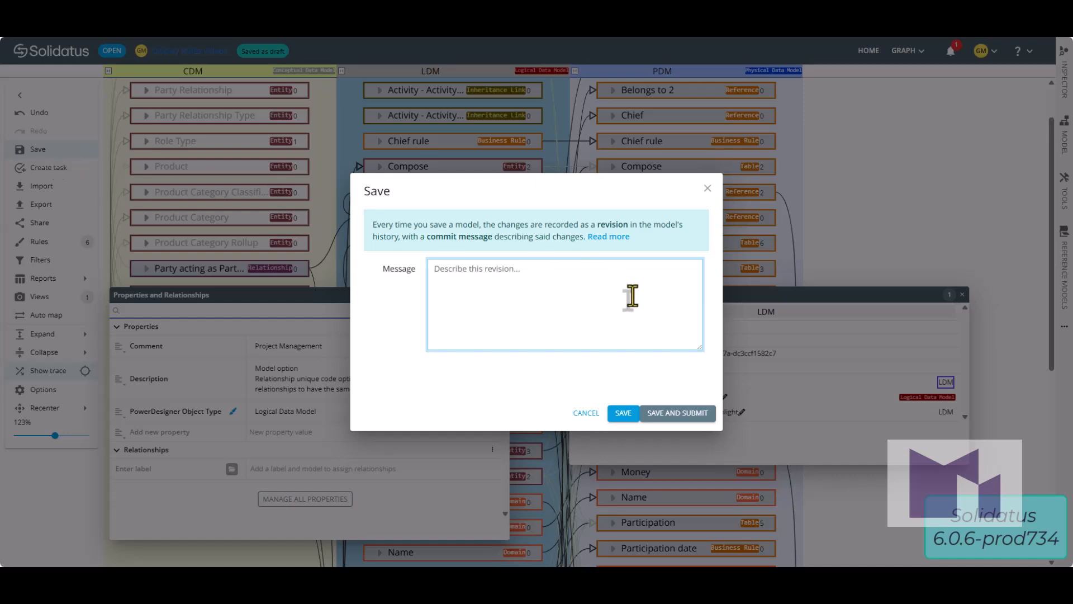
type("Added 3 new rules")
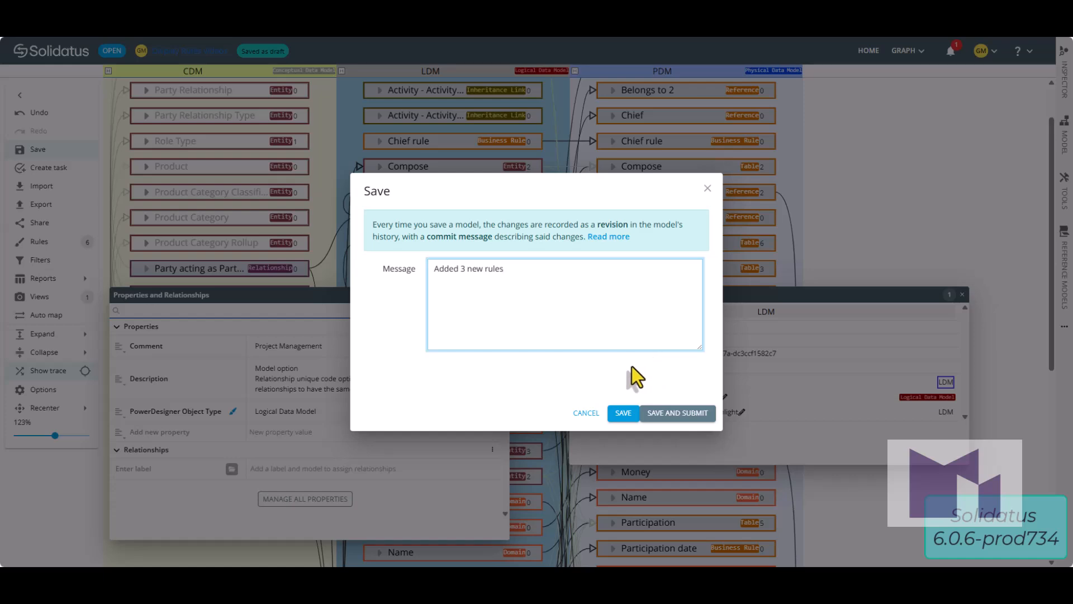
left_click(623, 414)
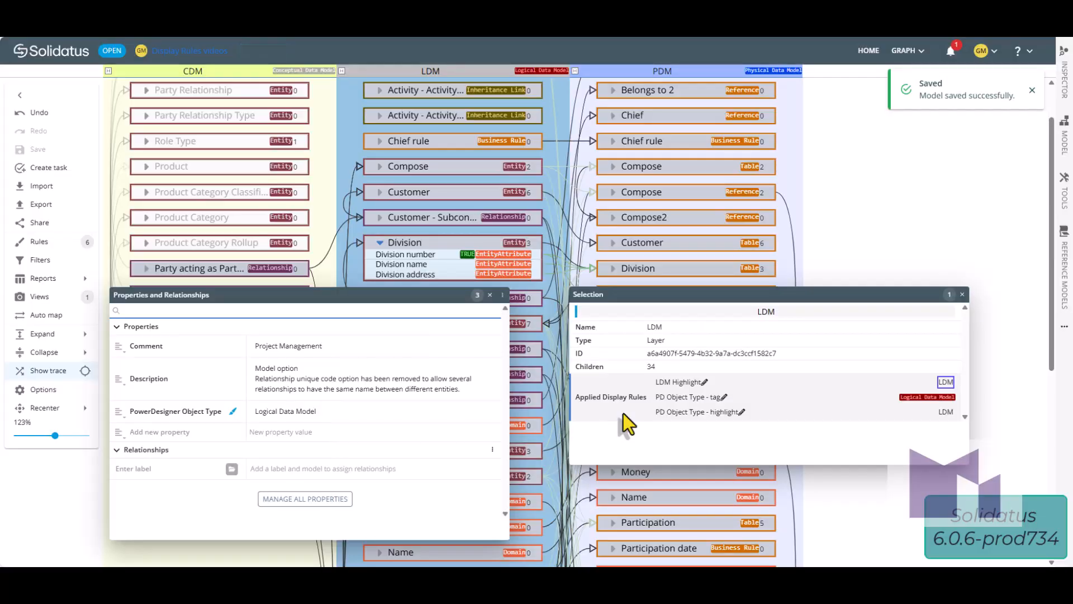